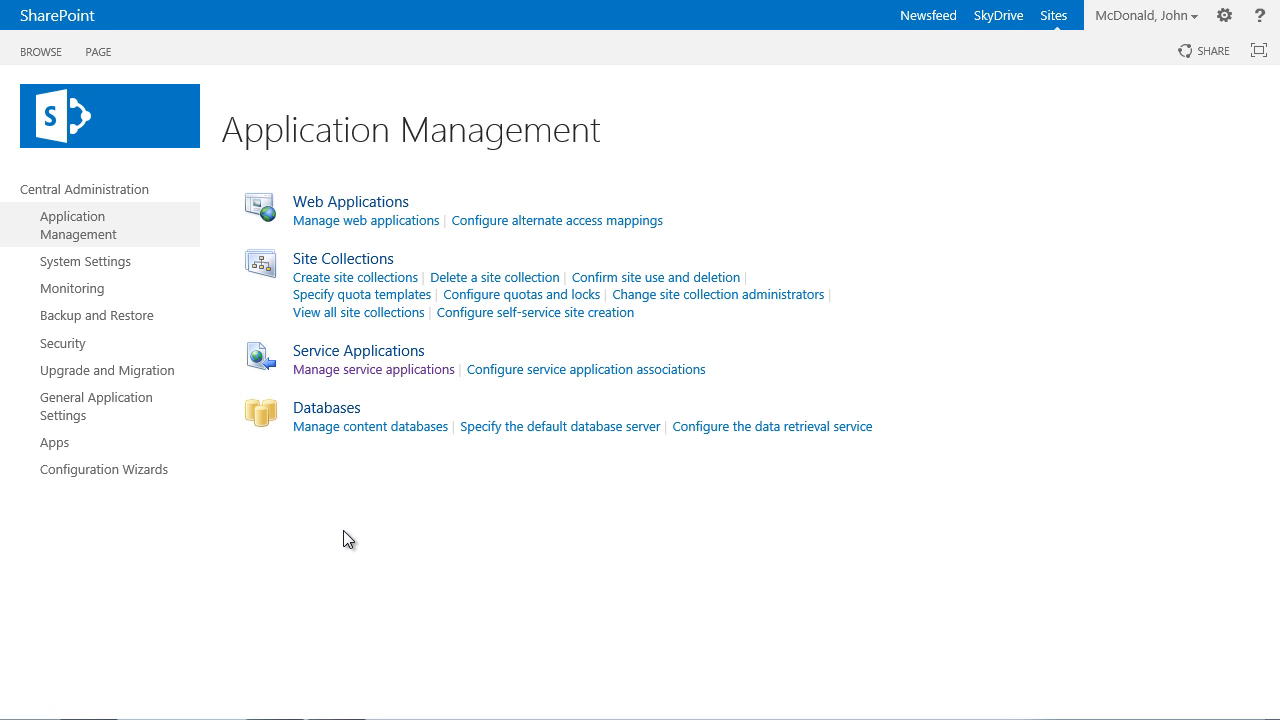
- Open the Managed Metadata Service term store and show the Showcase group's properties down to Import
click(395, 372)
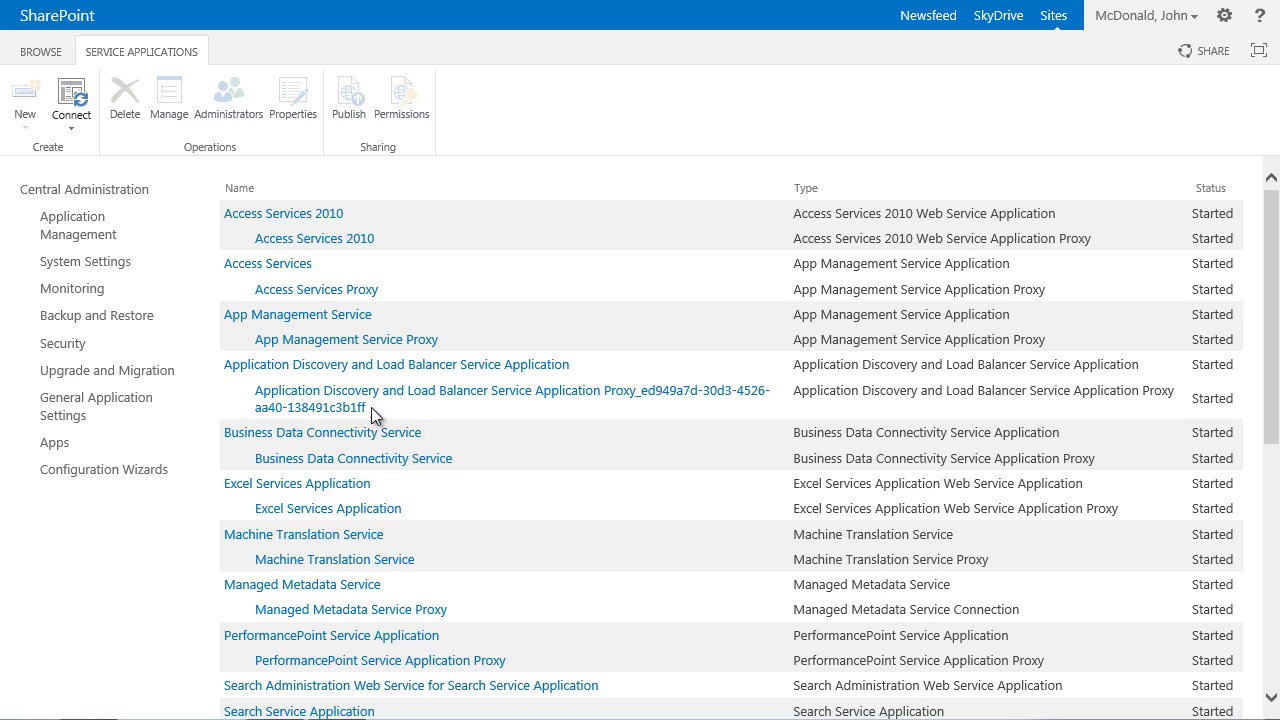
click(320, 590)
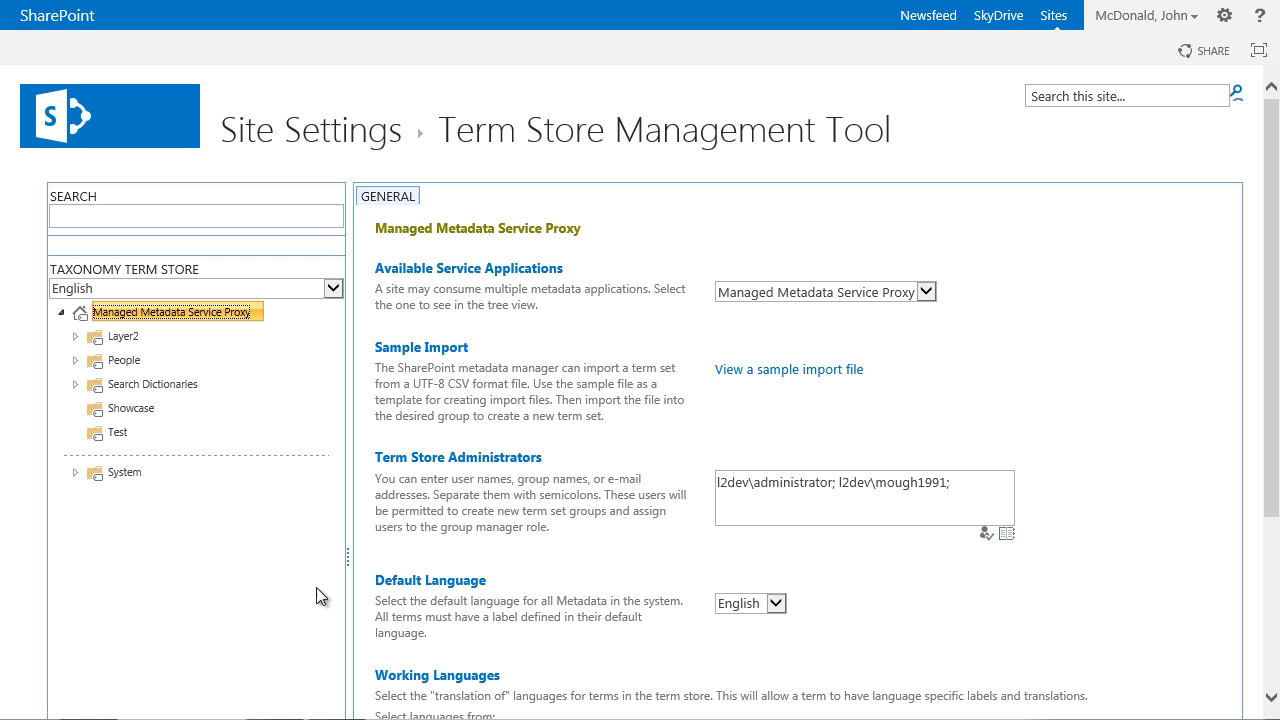
click(122, 410)
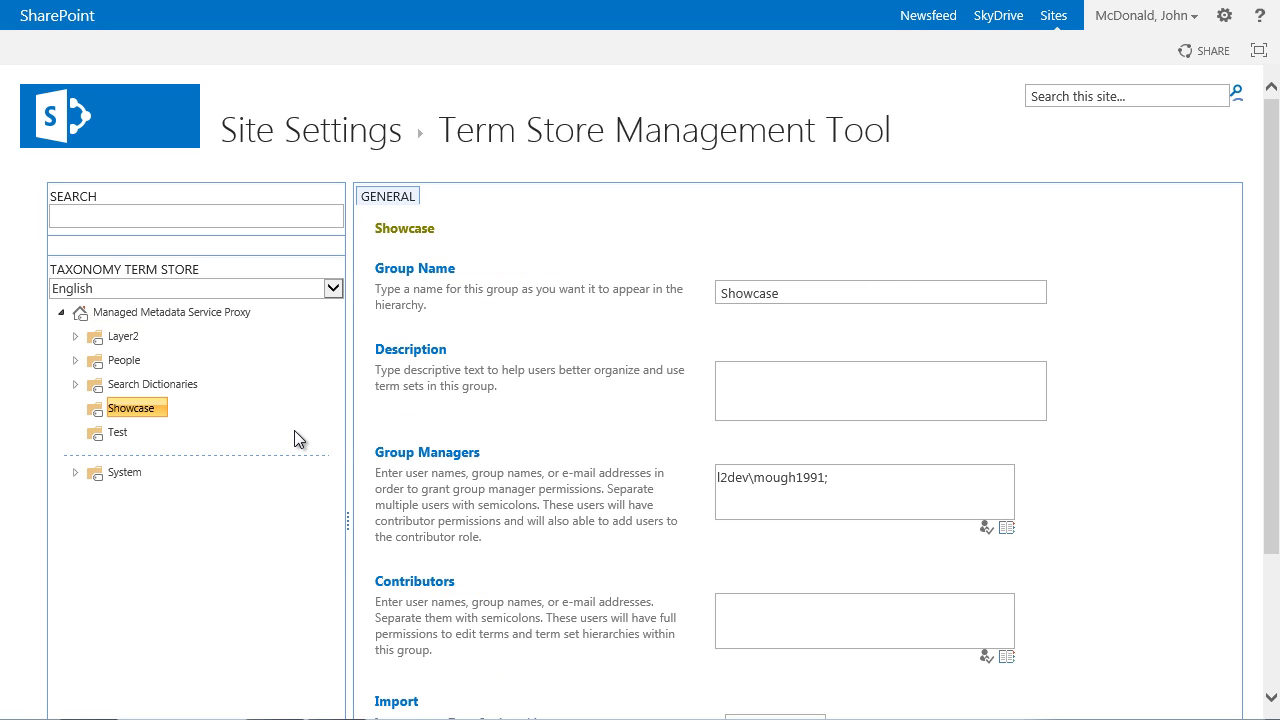
scroll(545, 431, down, 3)
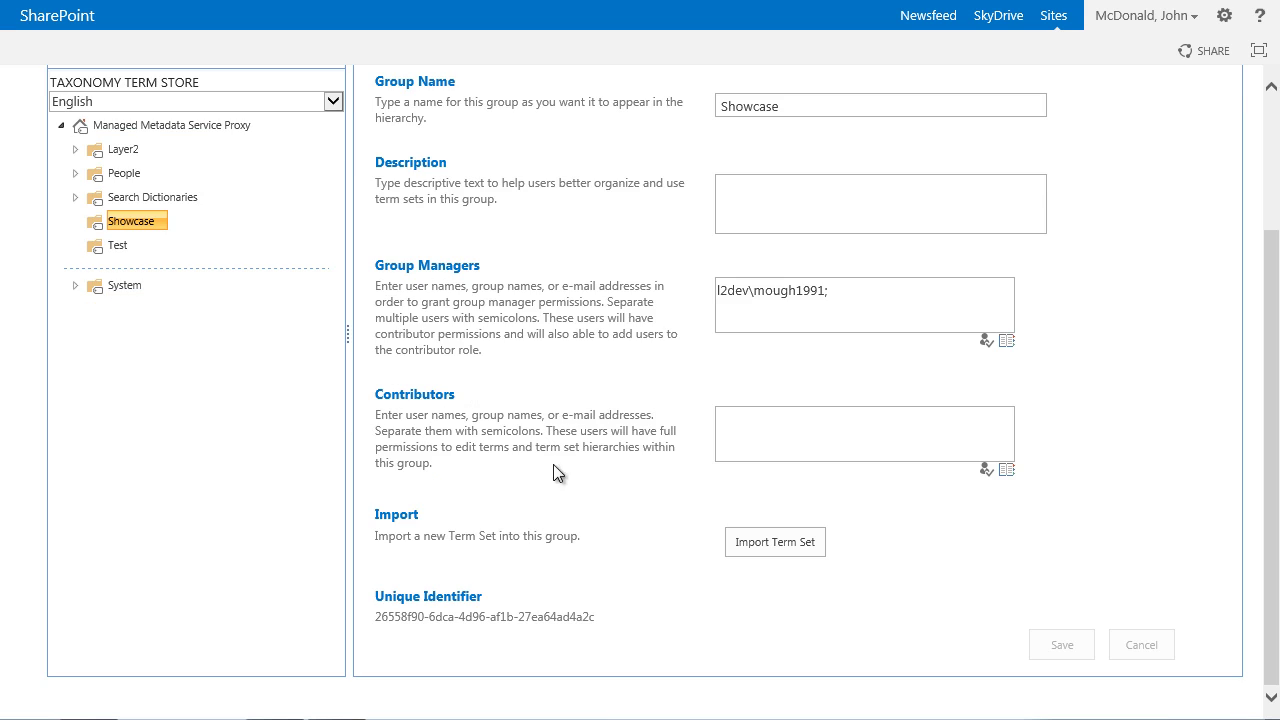
- Import Marketing.skos in SKOS format into Showcase, with all 40 terms imported
click(748, 545)
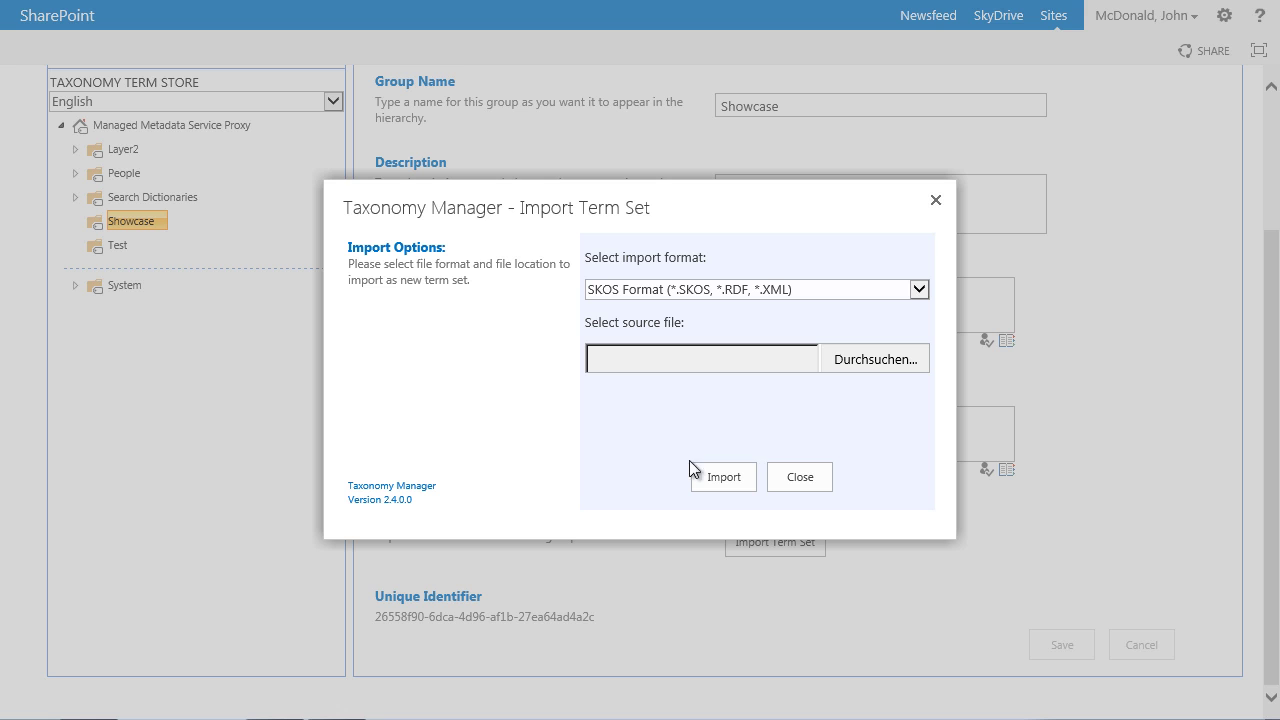
click(863, 362)
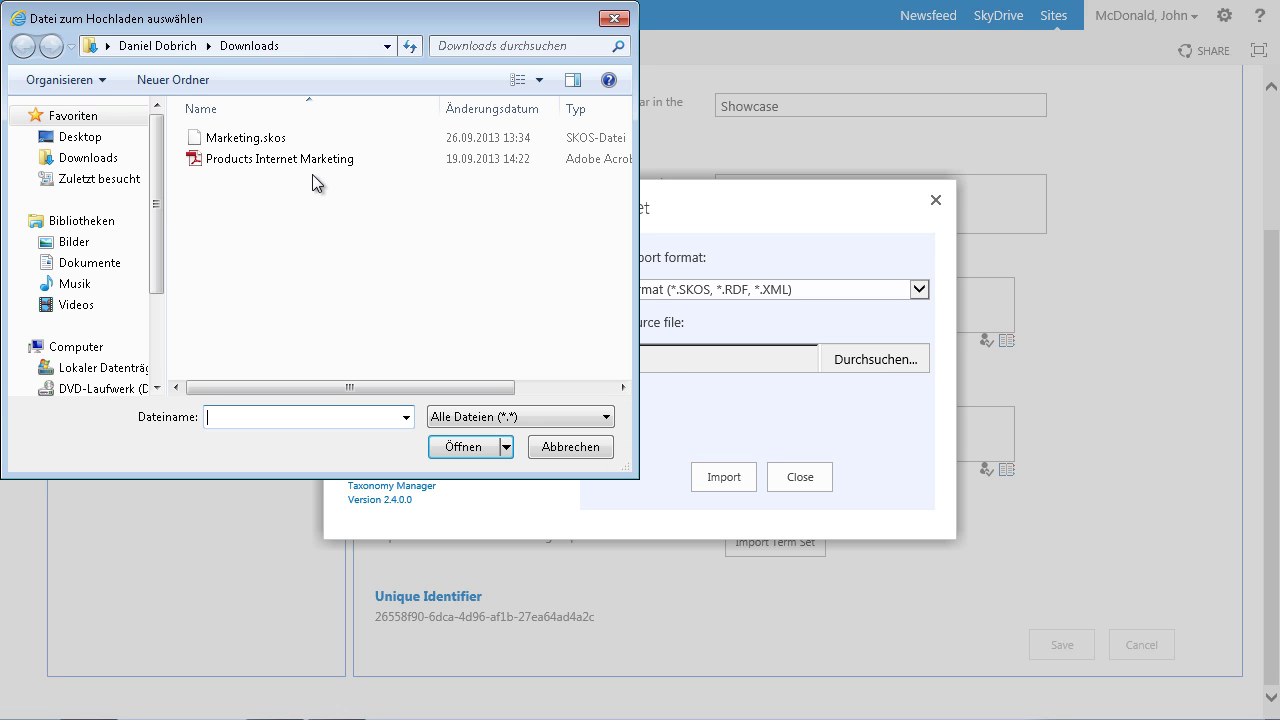
click(262, 142)
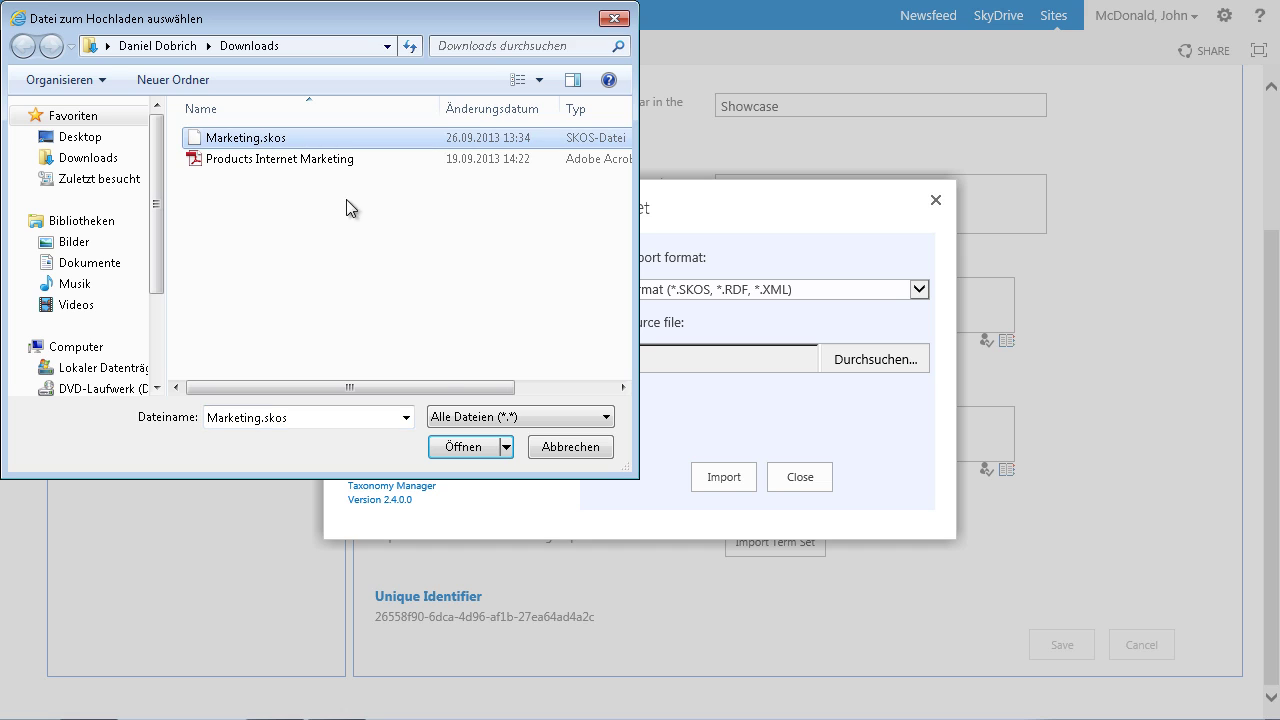
click(463, 447)
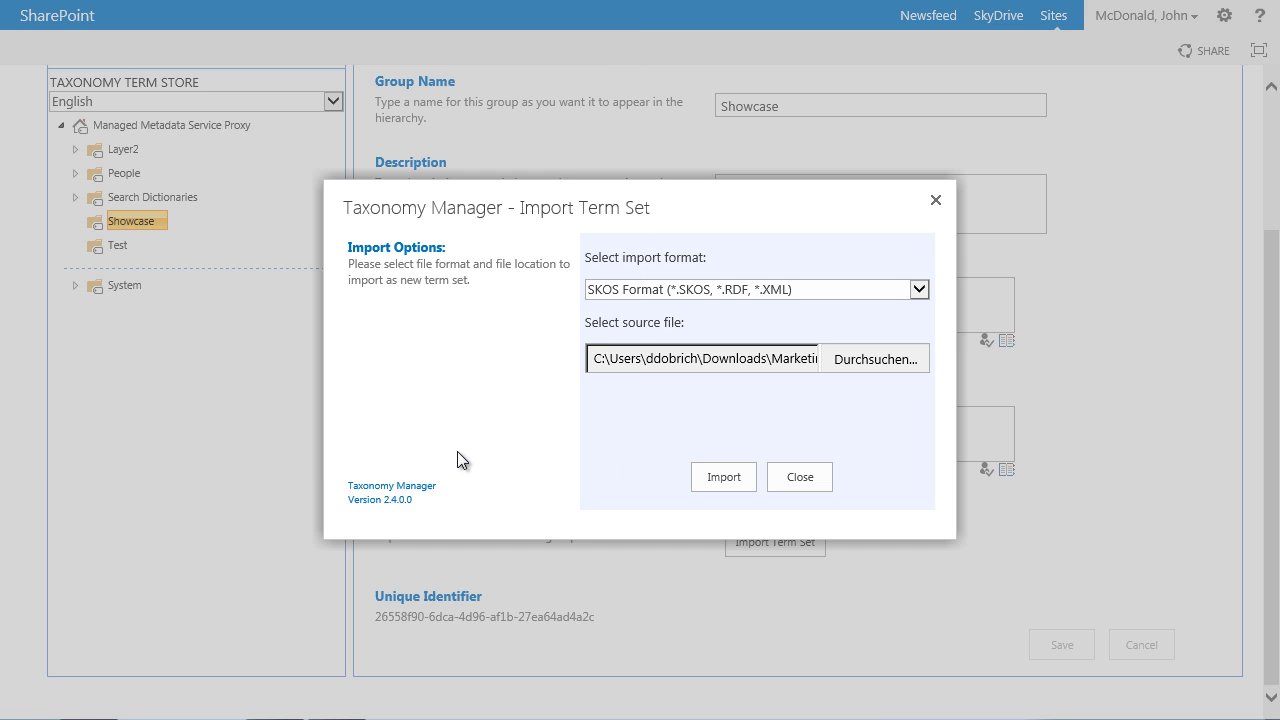
click(721, 478)
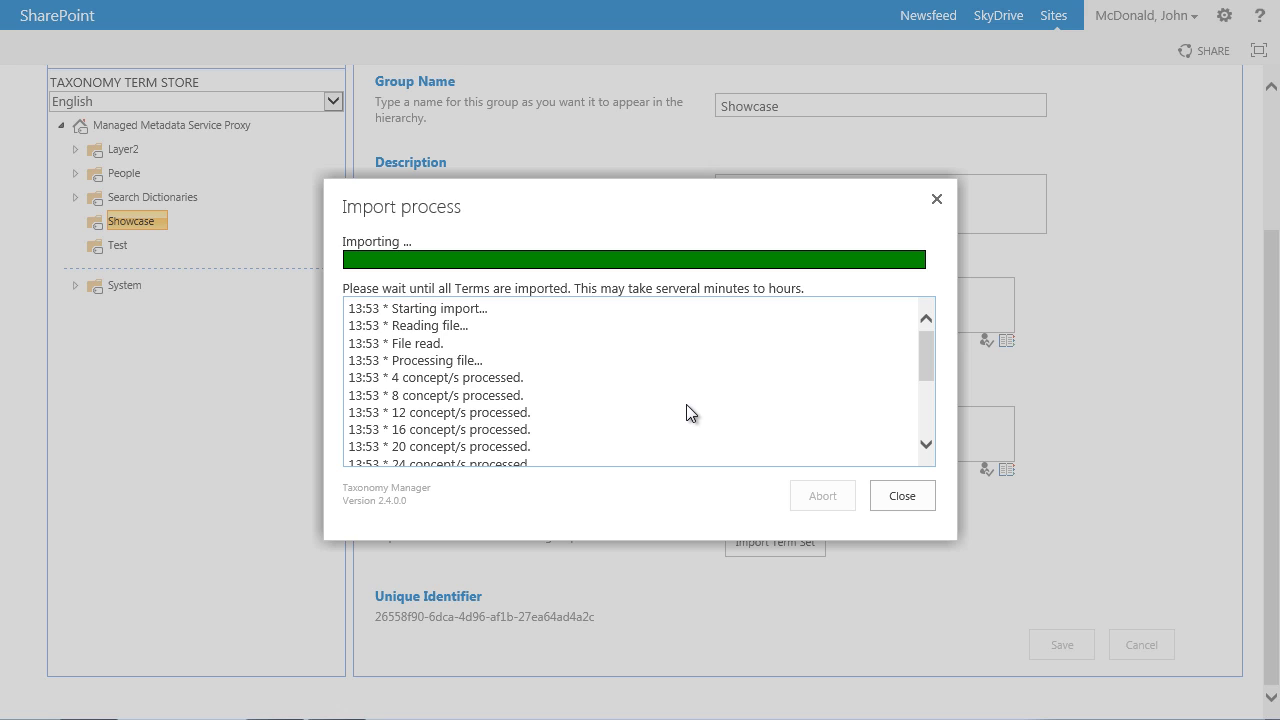
drag(924, 354, 923, 497)
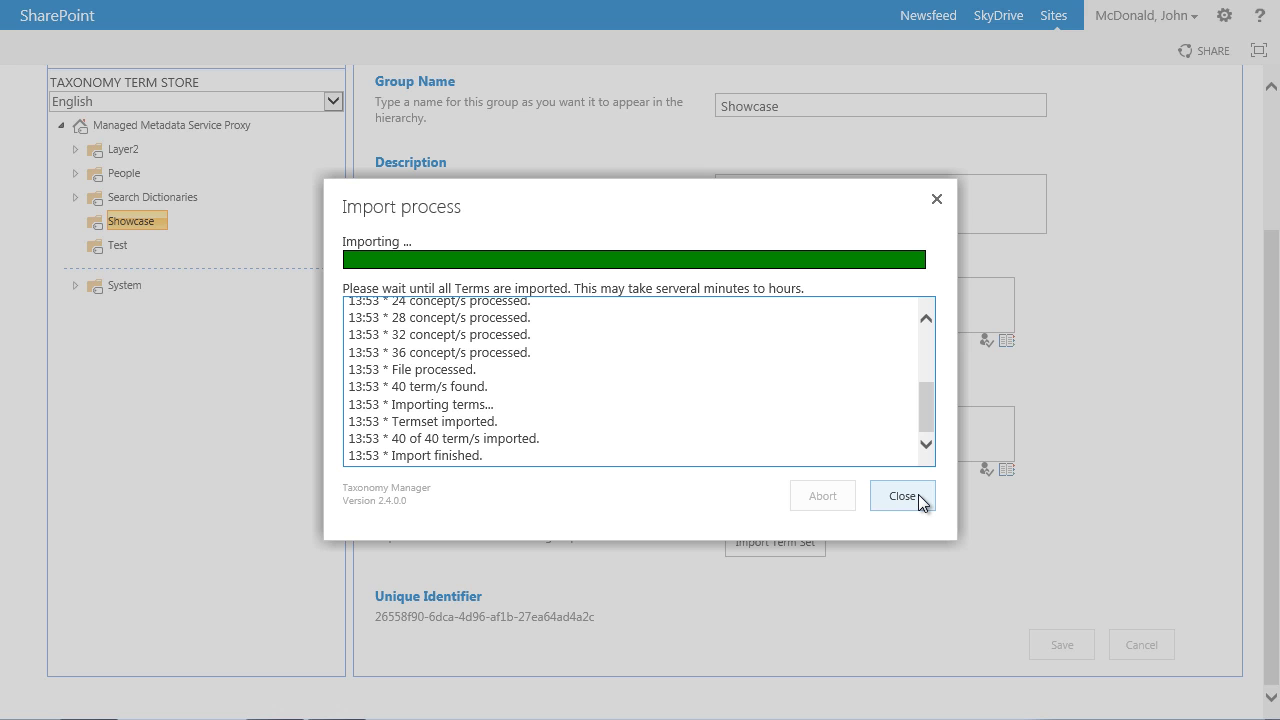
click(920, 500)
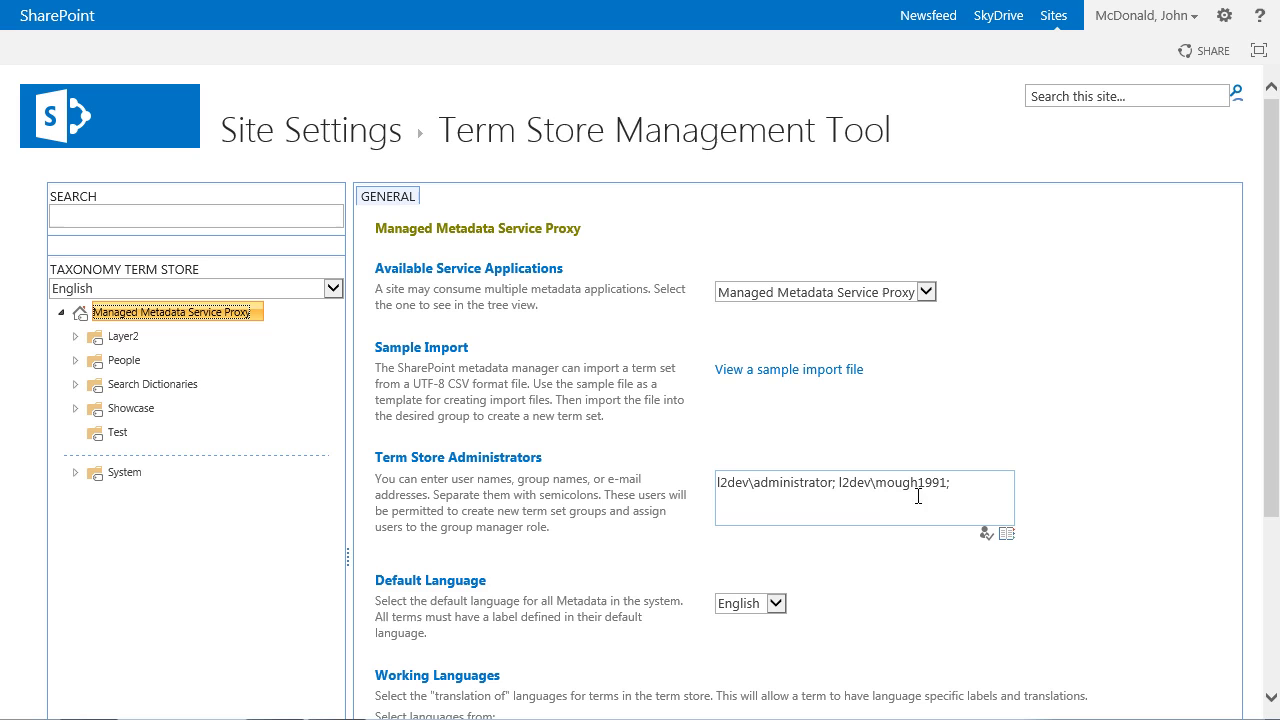
- Expand Showcase › Marketing and sales › Sales and view Education and training's synonyms
mouse_move(139, 429)
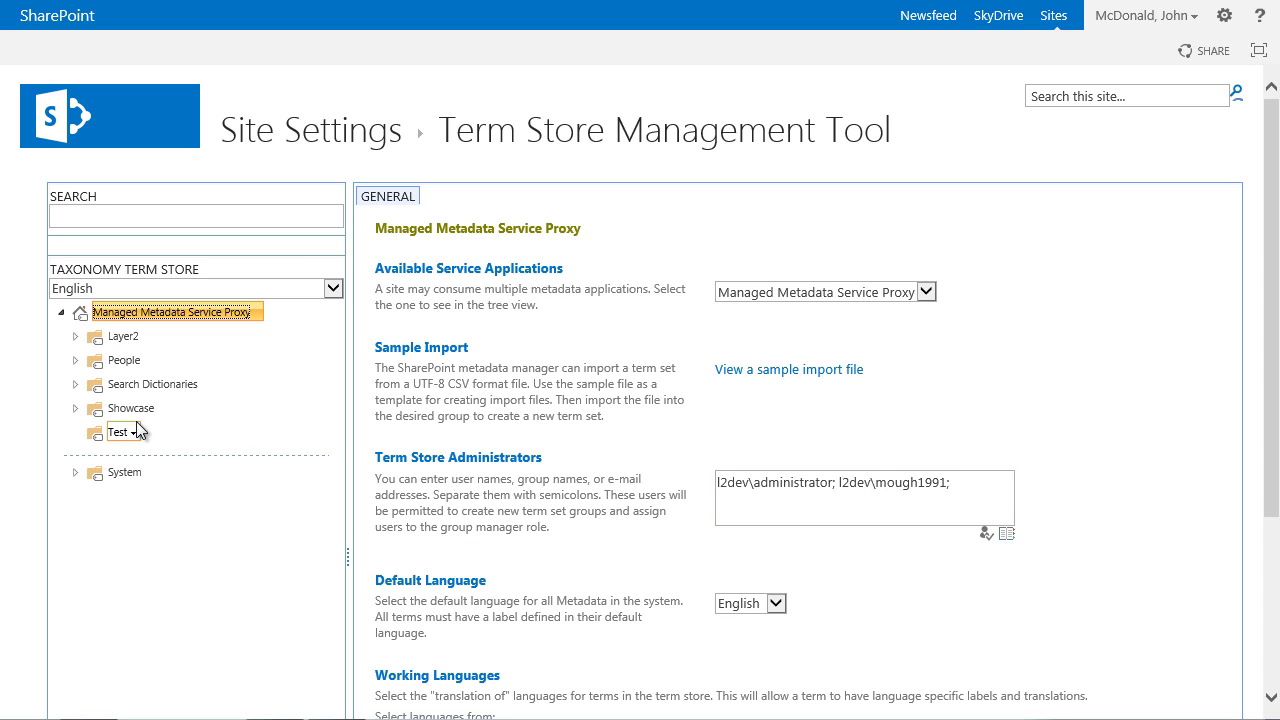
click(75, 409)
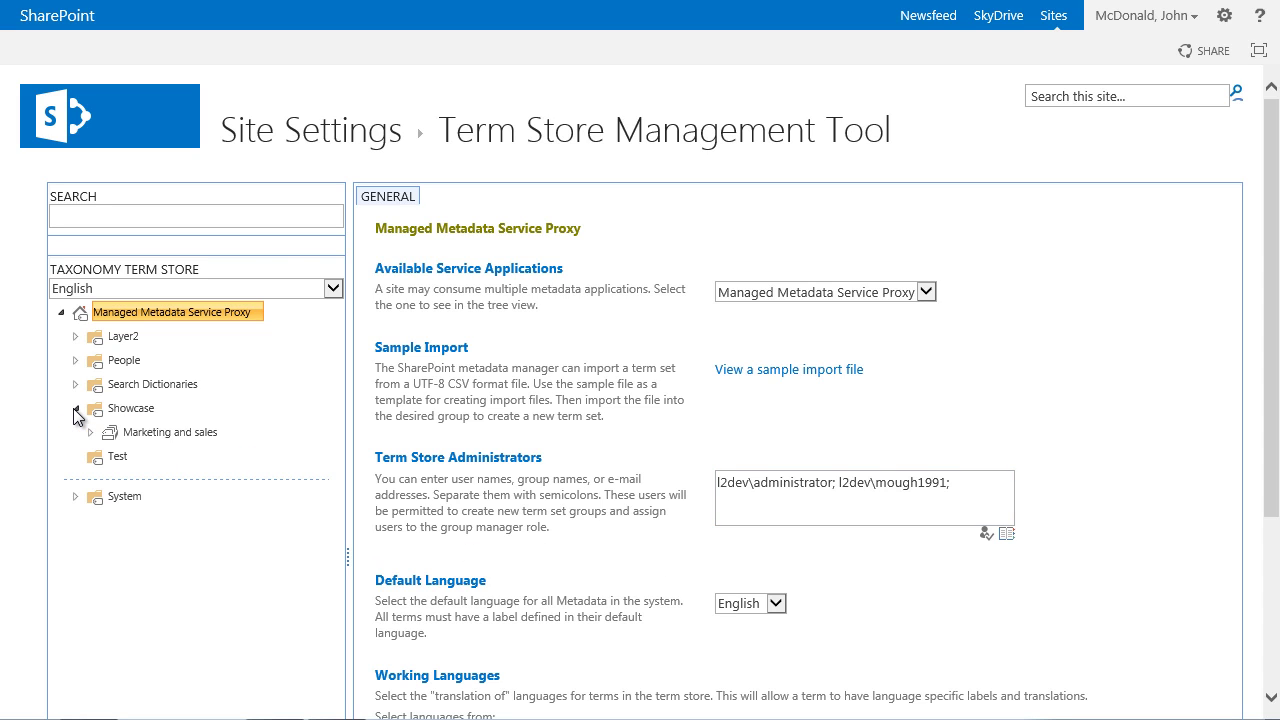
click(91, 436)
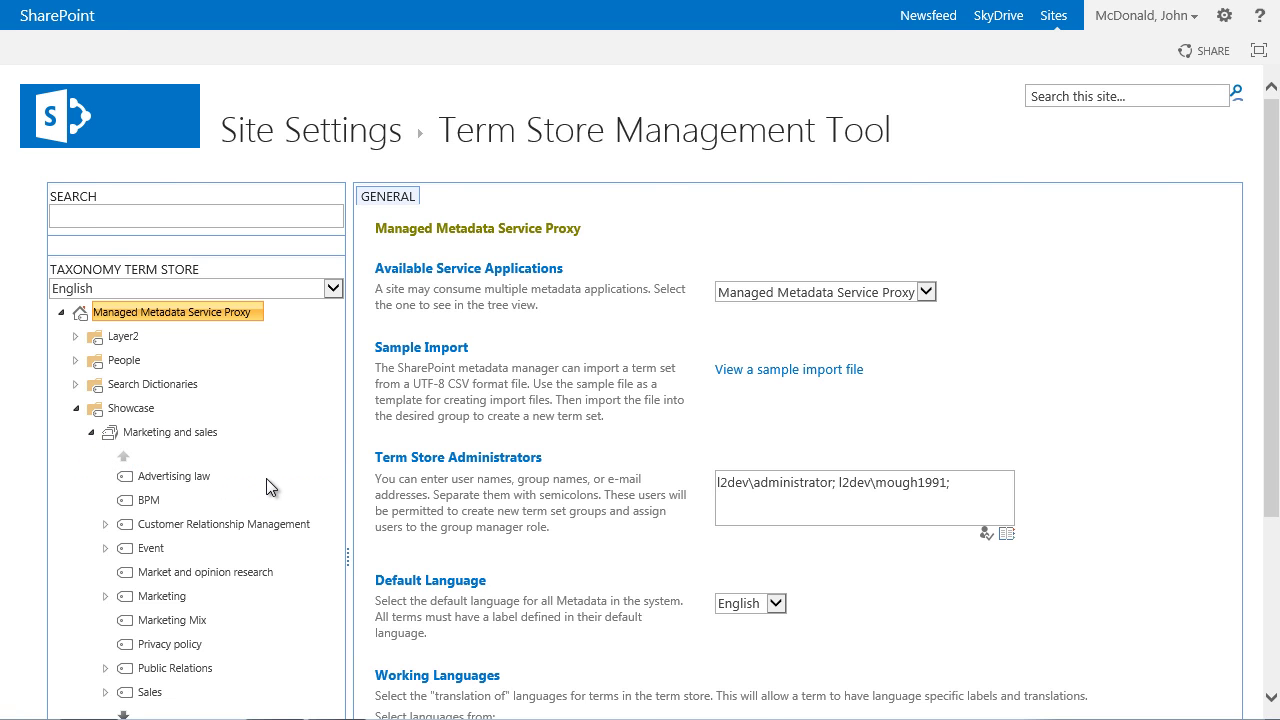
scroll(266, 478, down, 1)
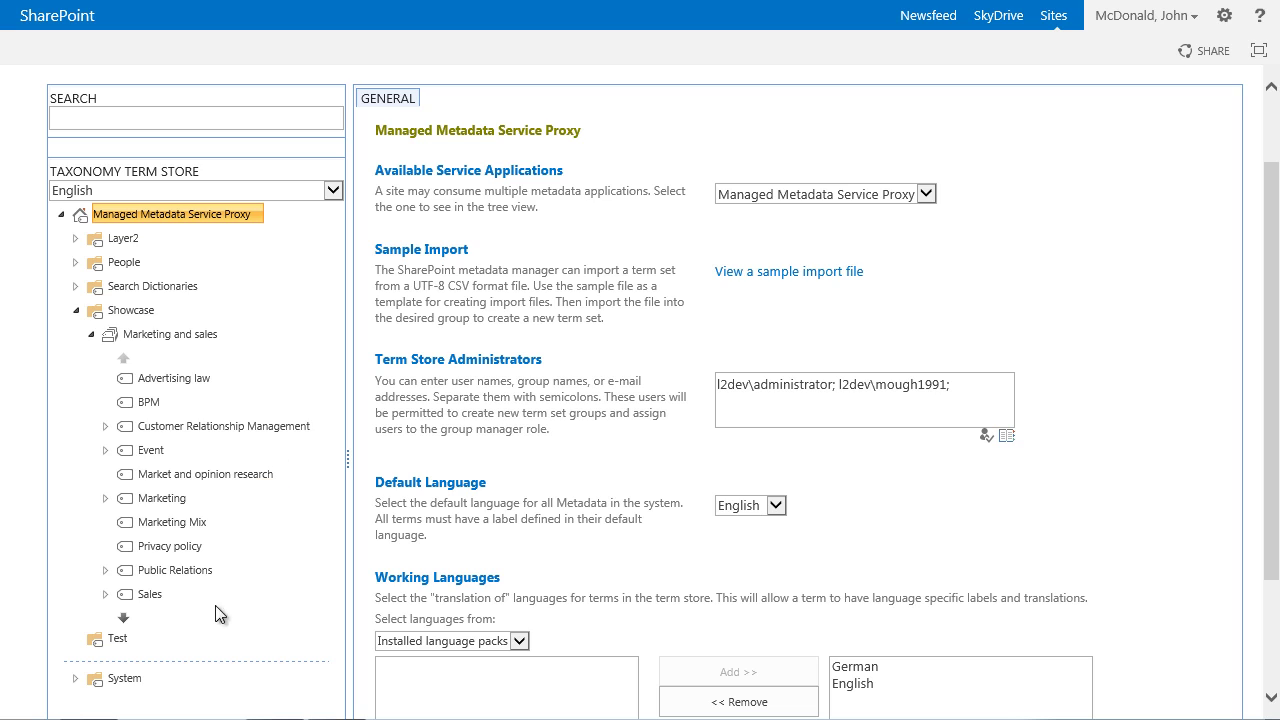
click(106, 594)
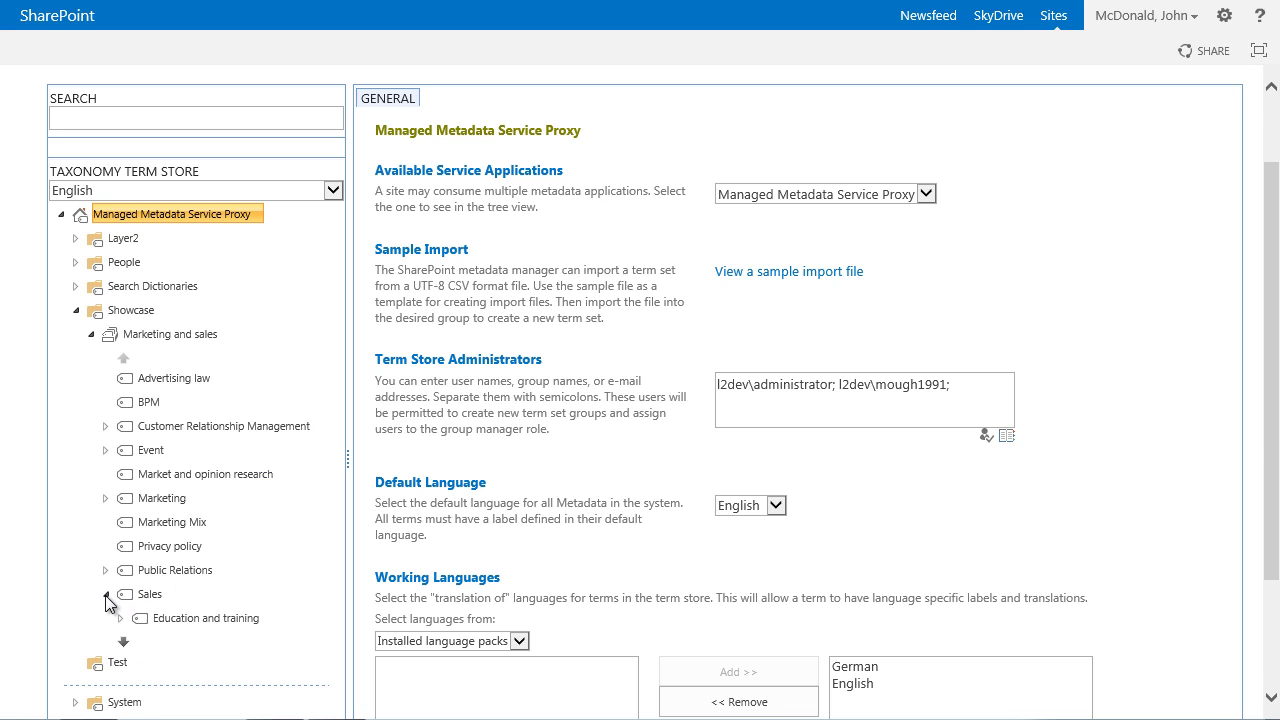
click(183, 621)
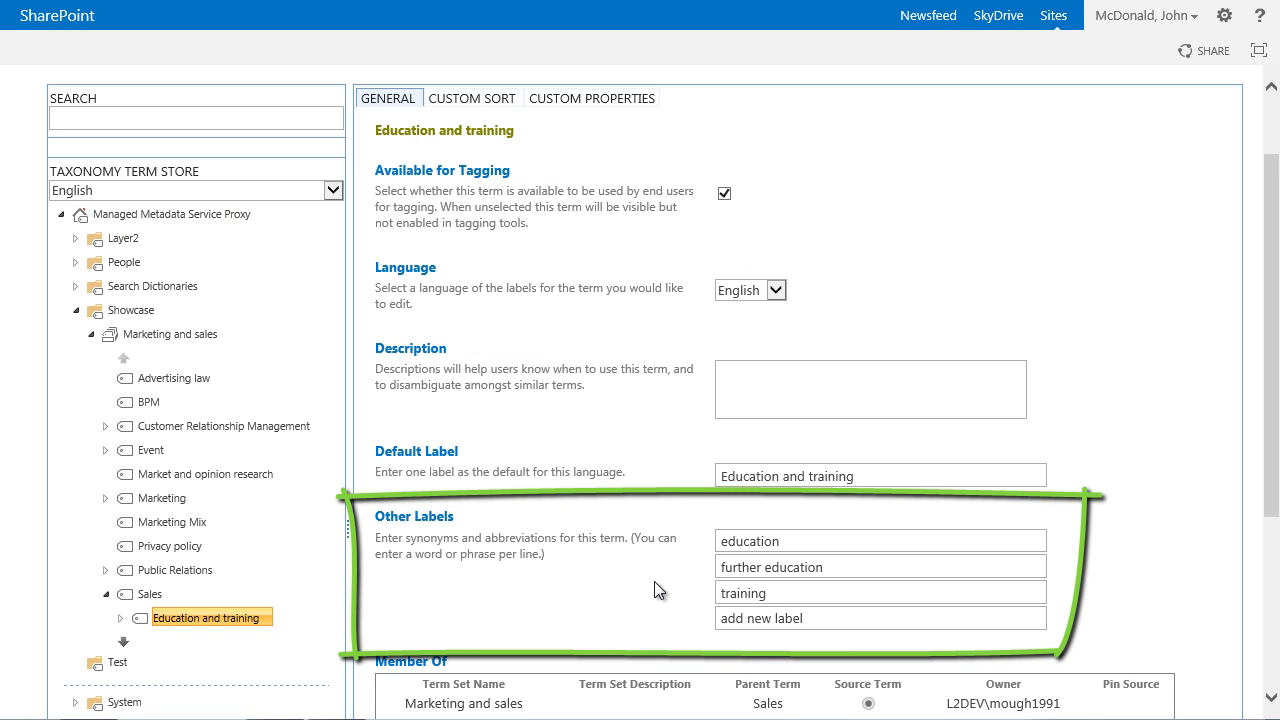
click(329, 190)
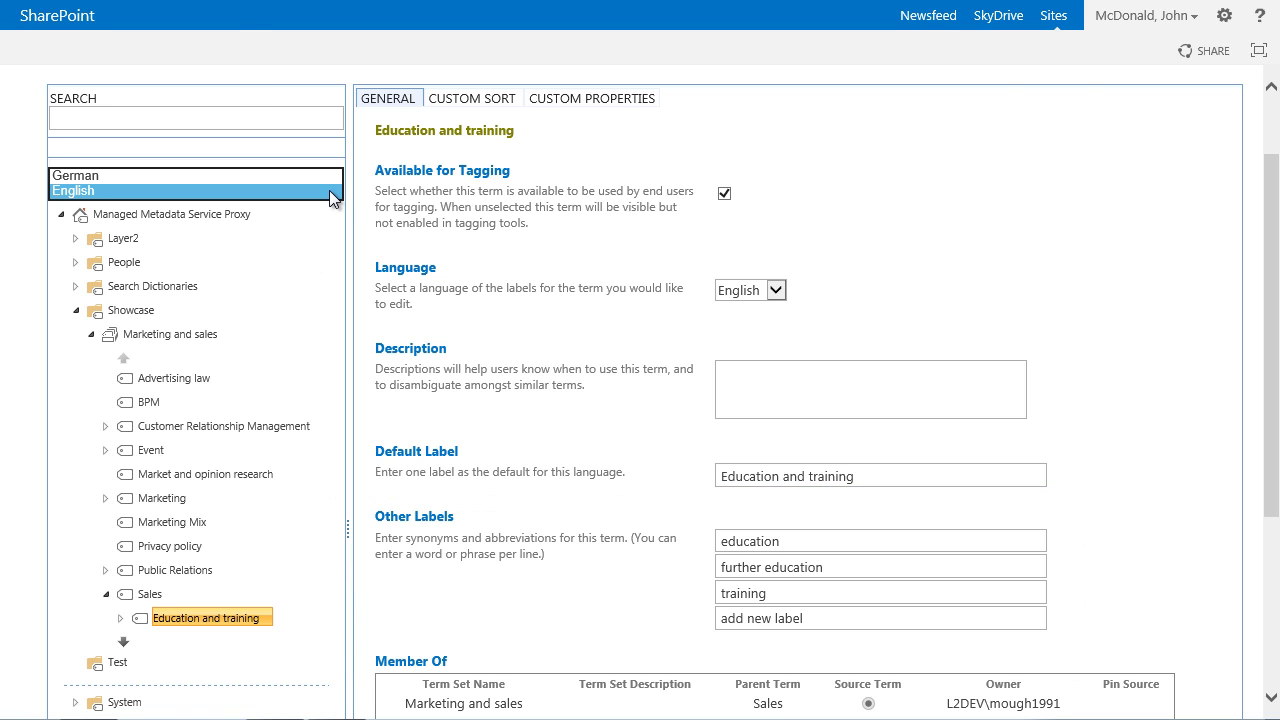
- Switch the term store to German, review the Marketing and sales terms, then restore English
click(205, 177)
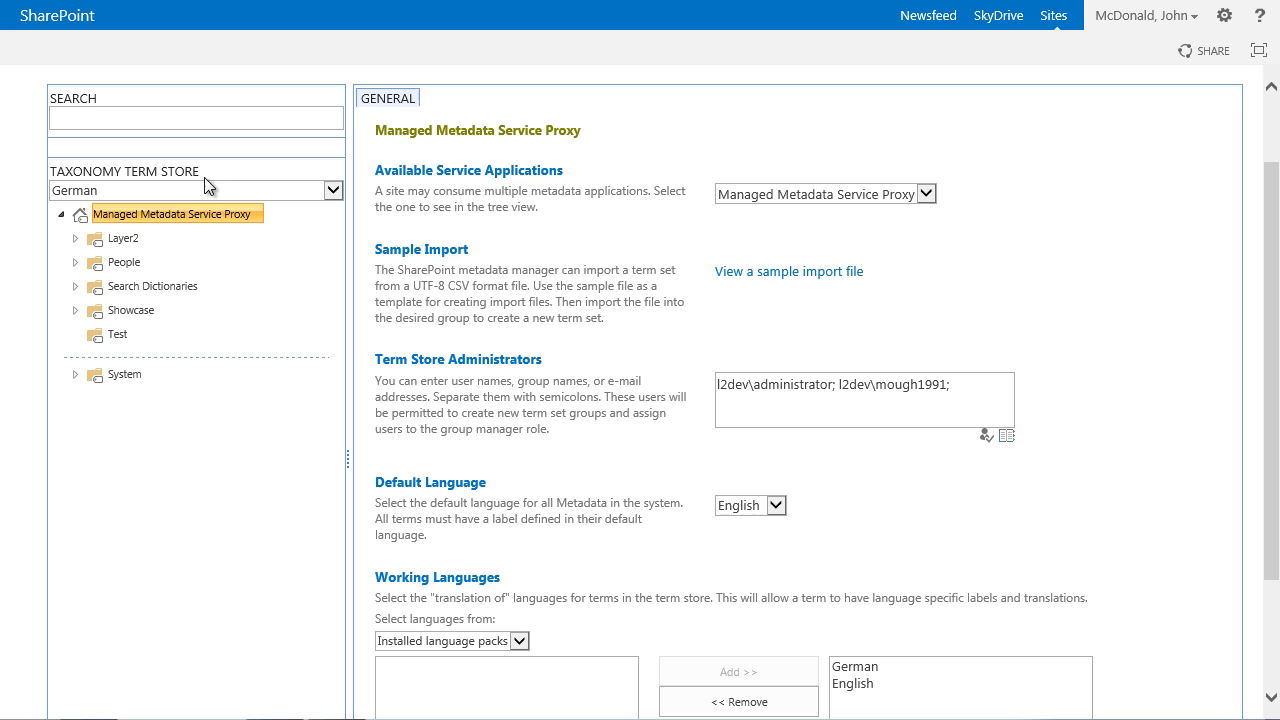
click(75, 311)
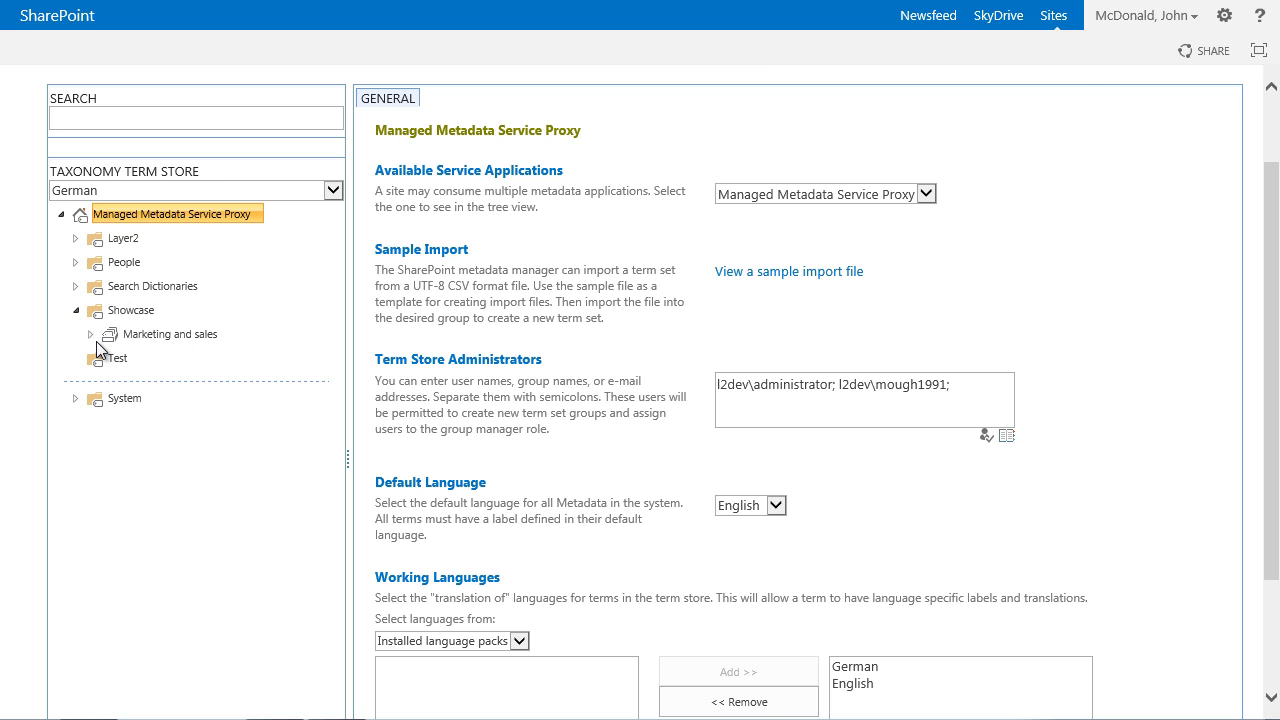
click(90, 335)
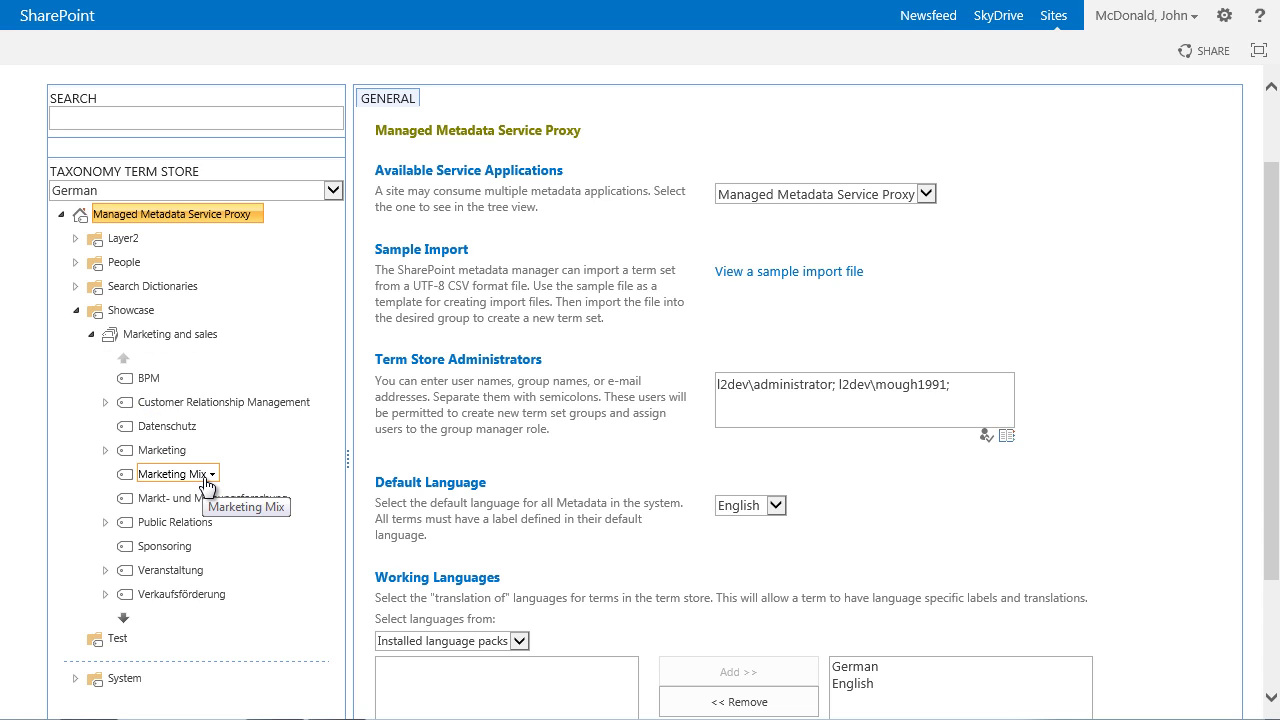
click(333, 190)
click(320, 202)
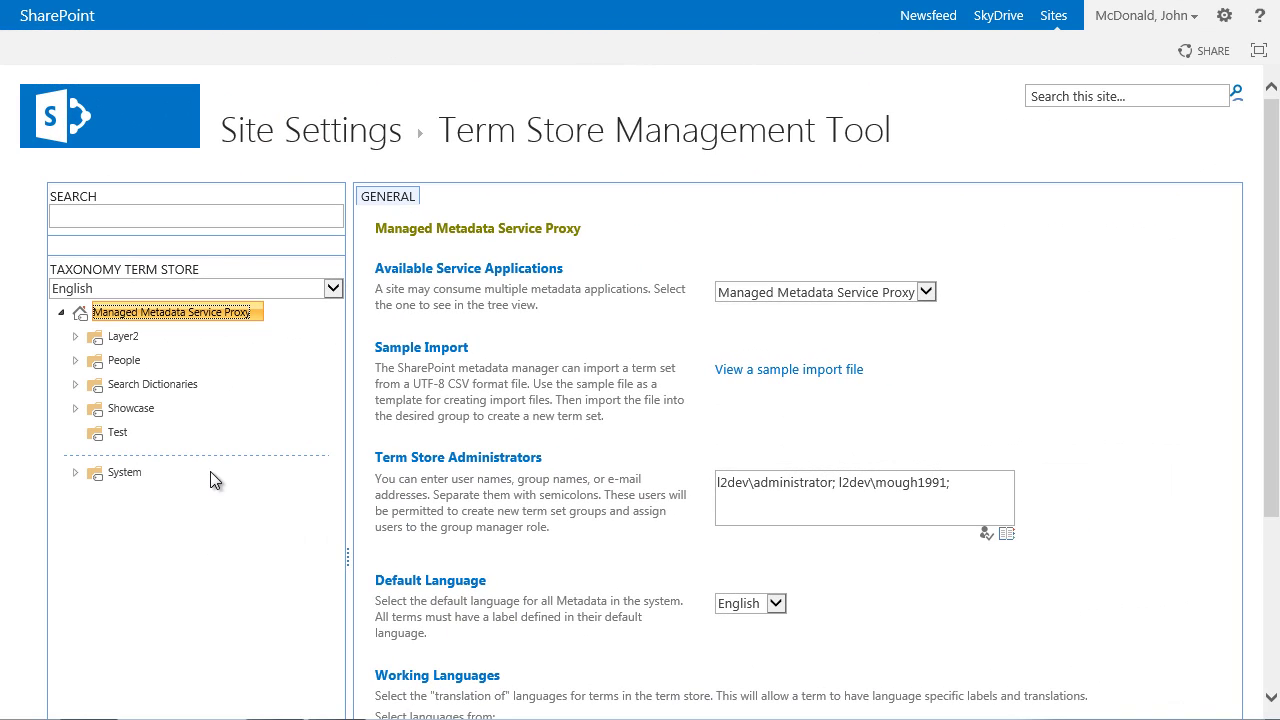
- Export the Marketing and sales term set in SKOS format and save Marketing and sales.skos
click(132, 410)
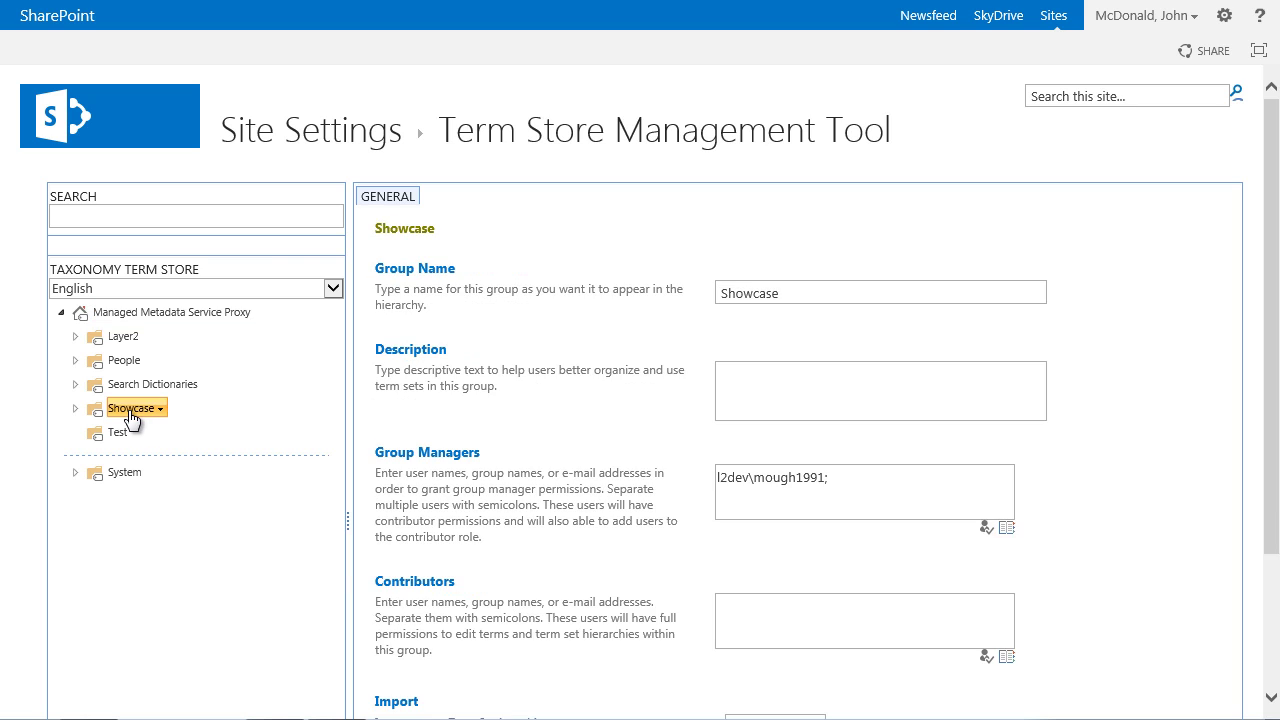
click(76, 409)
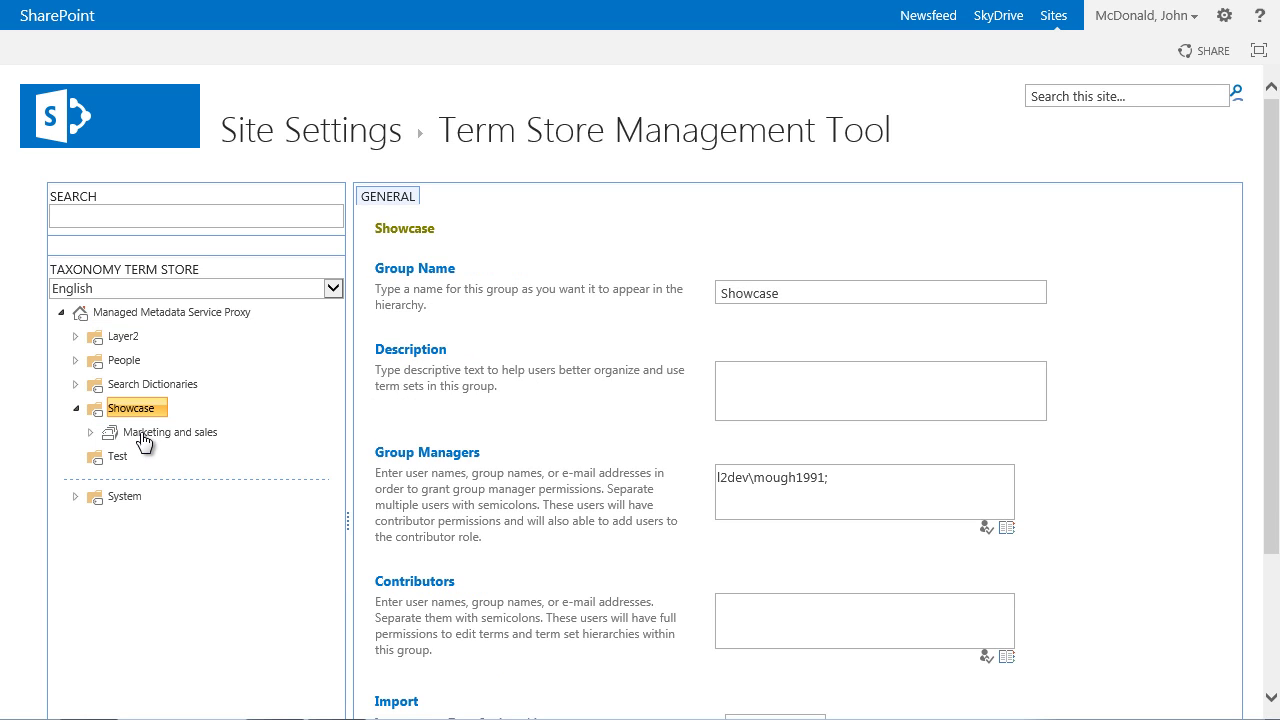
click(155, 436)
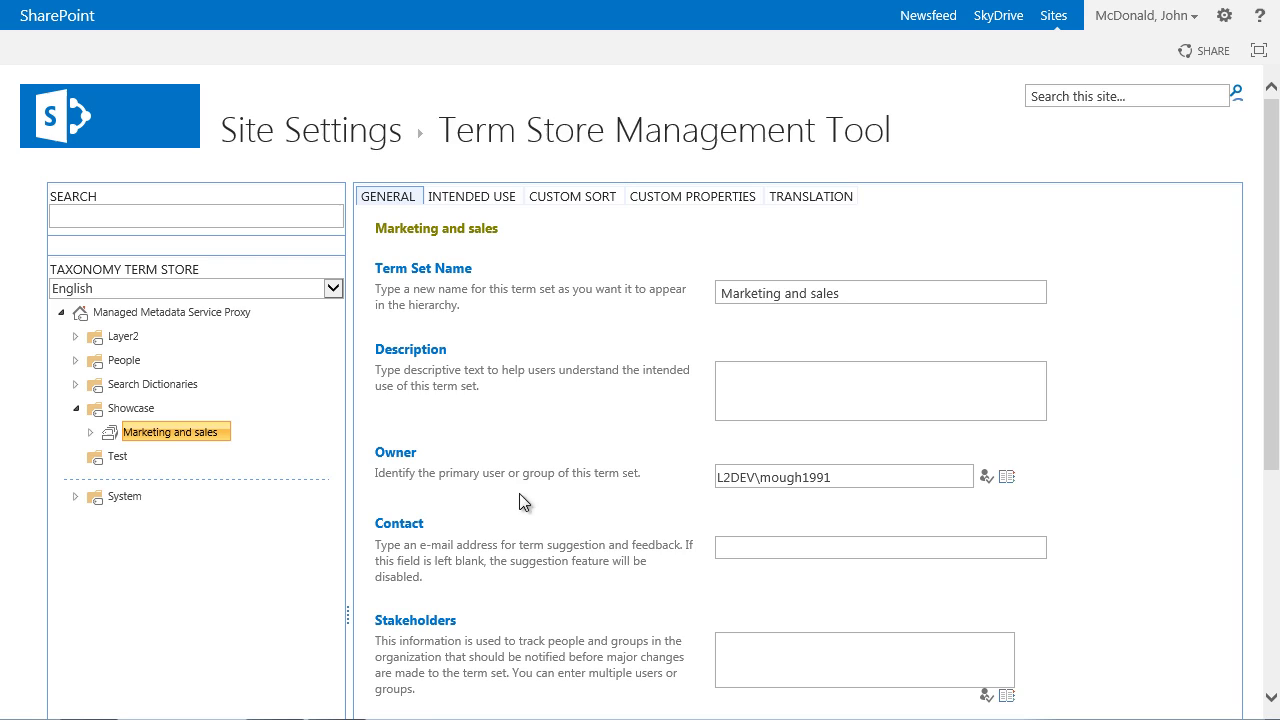
scroll(553, 492, down, 2)
scroll(553, 490, down, 2)
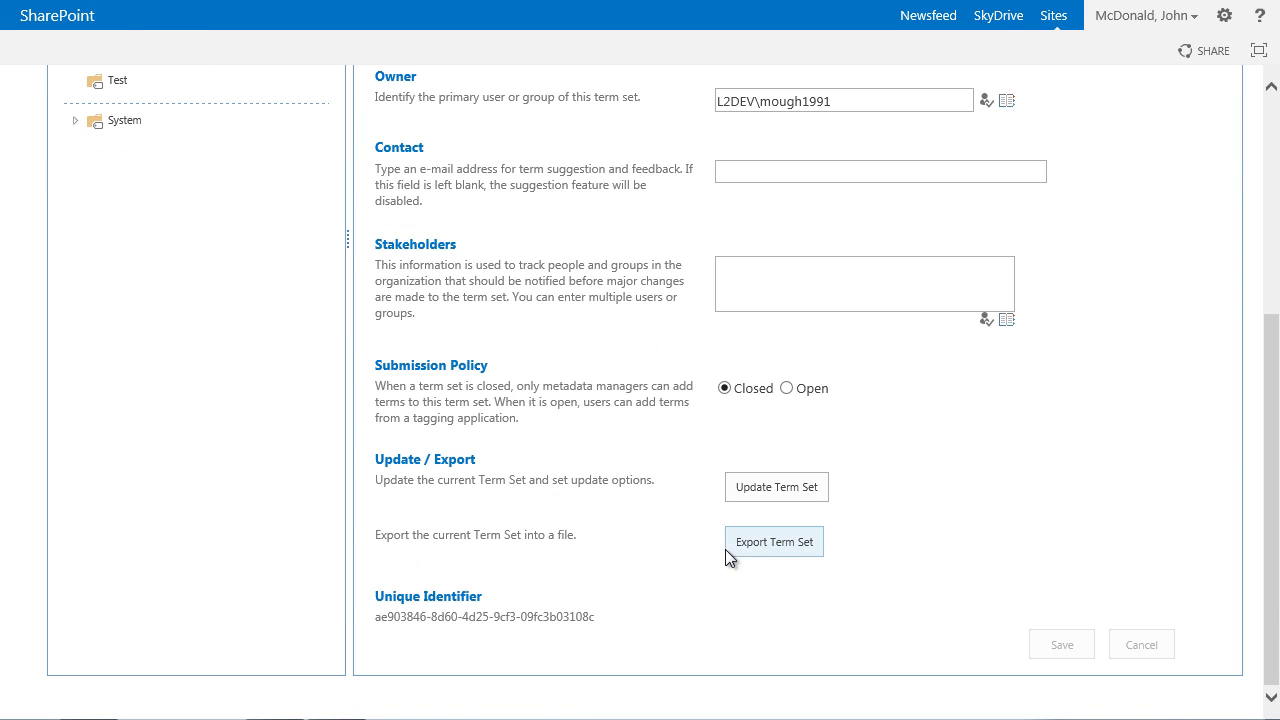
click(777, 544)
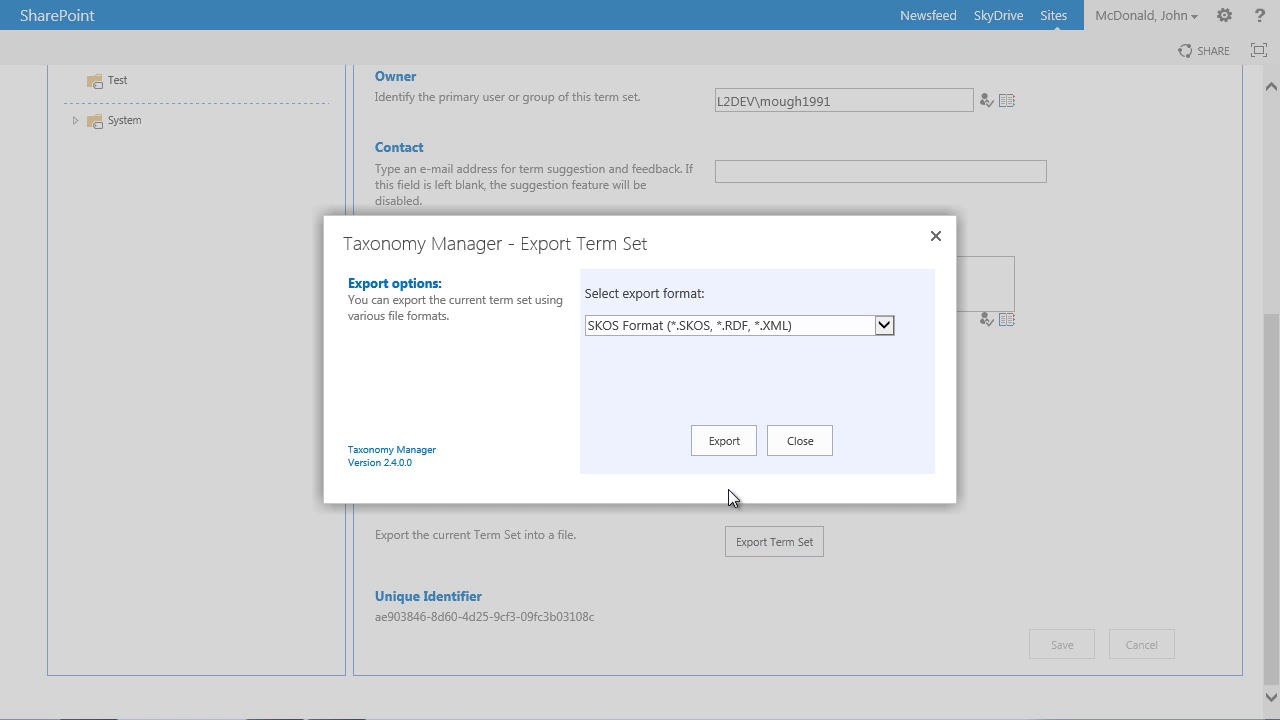
click(724, 442)
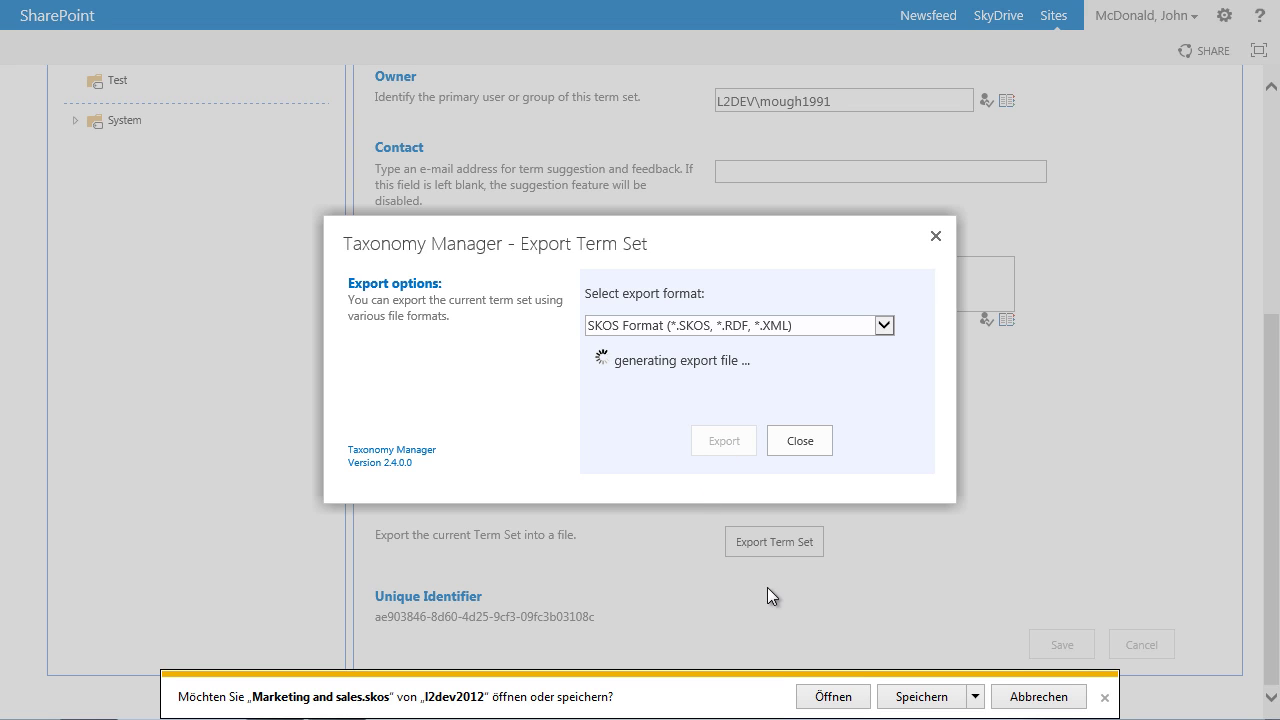
click(935, 696)
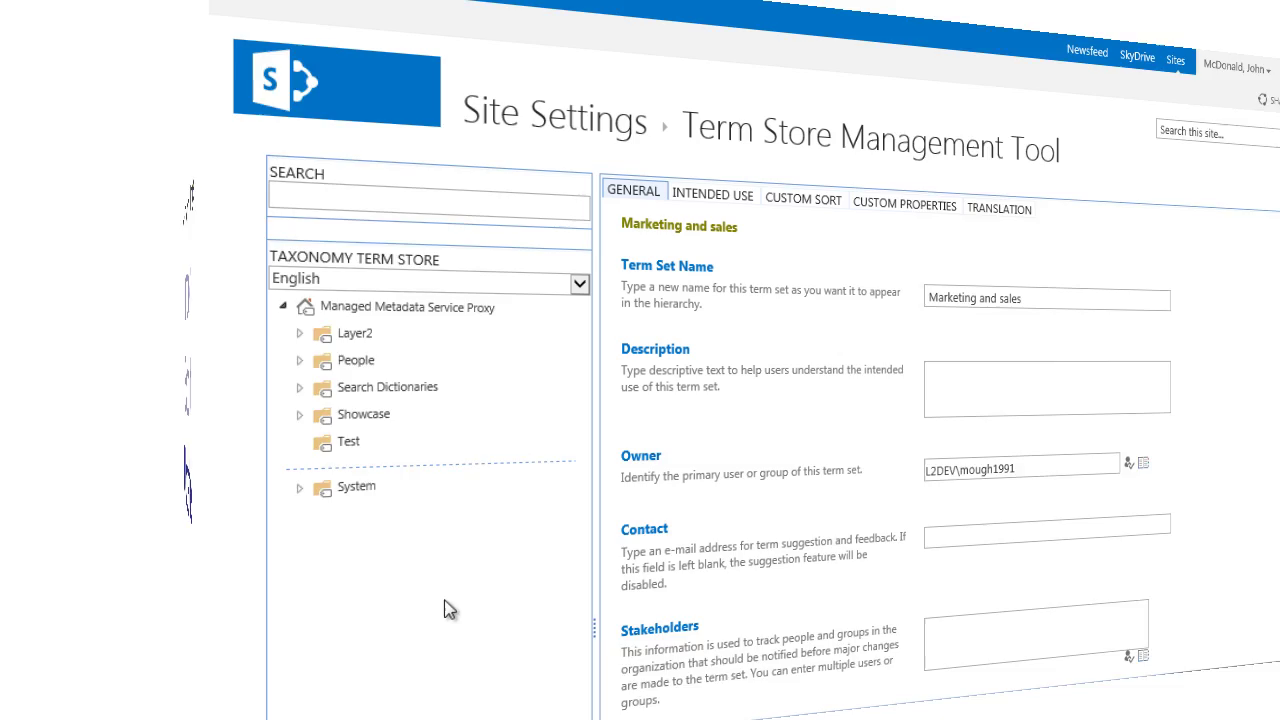
- Start a Marketing and sales term set update using Marketing and sales.skos as the SKOS source
click(150, 412)
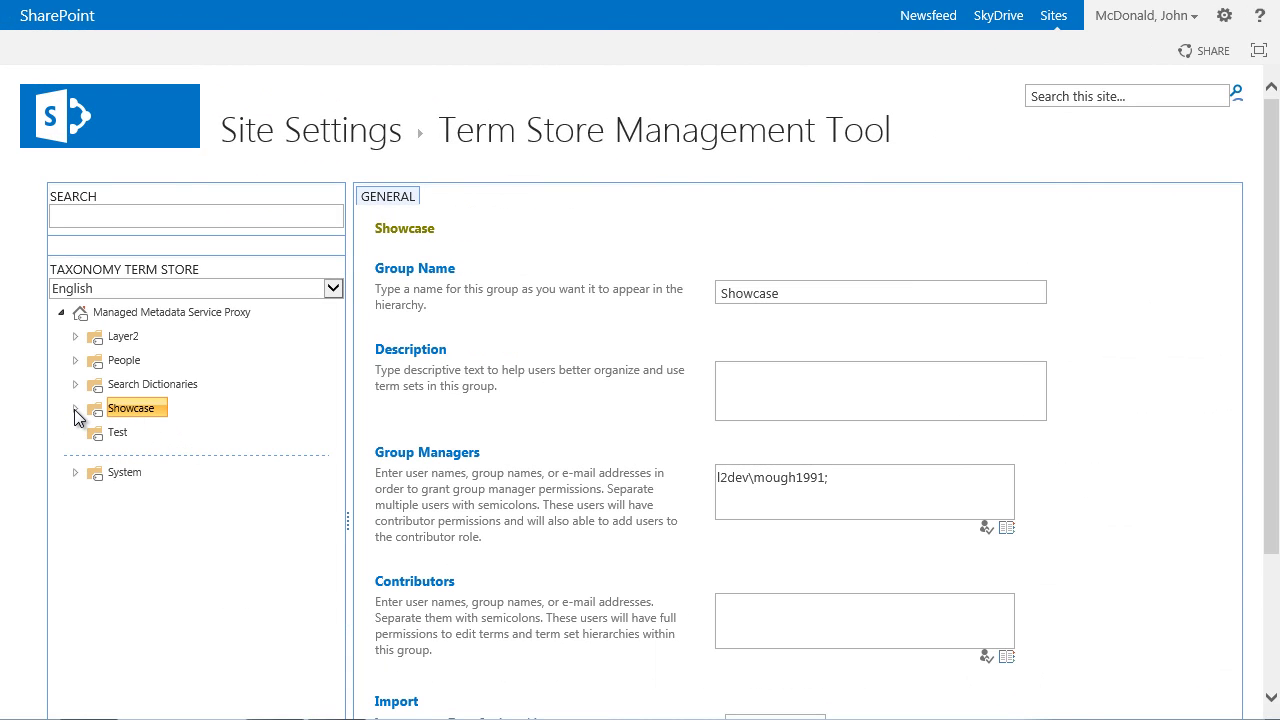
click(75, 409)
click(148, 436)
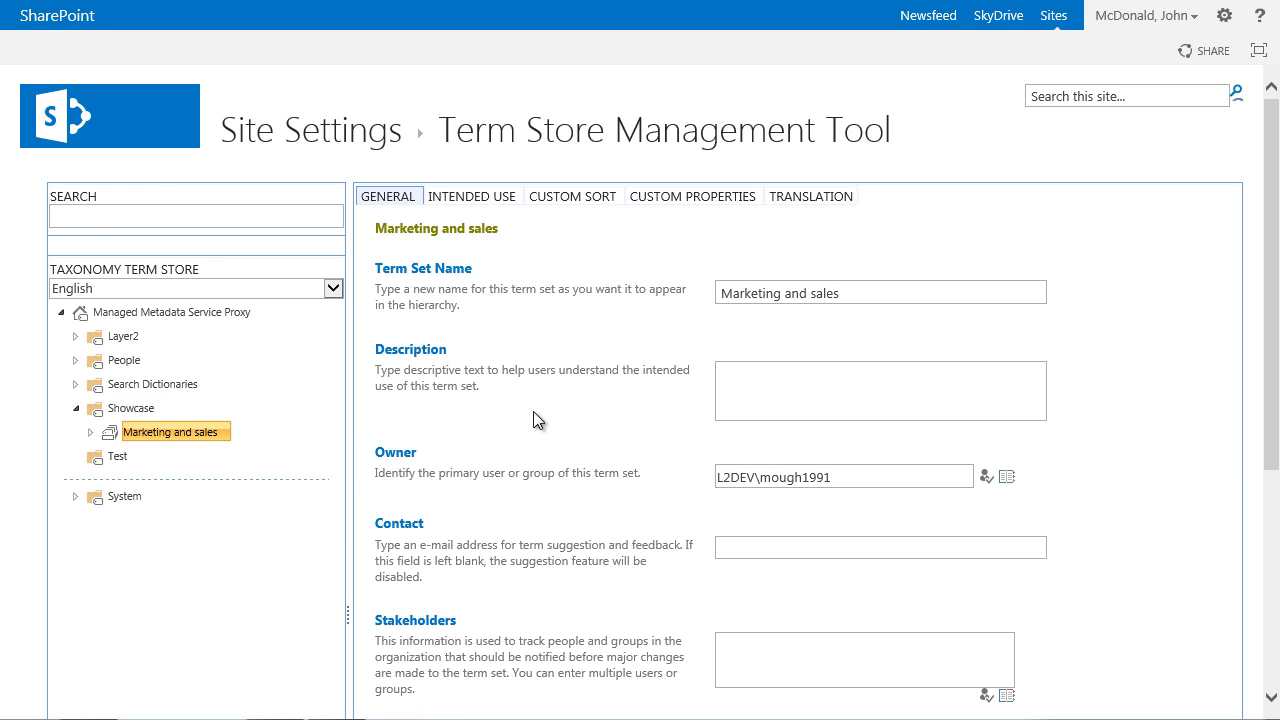
scroll(533, 411, down, 5)
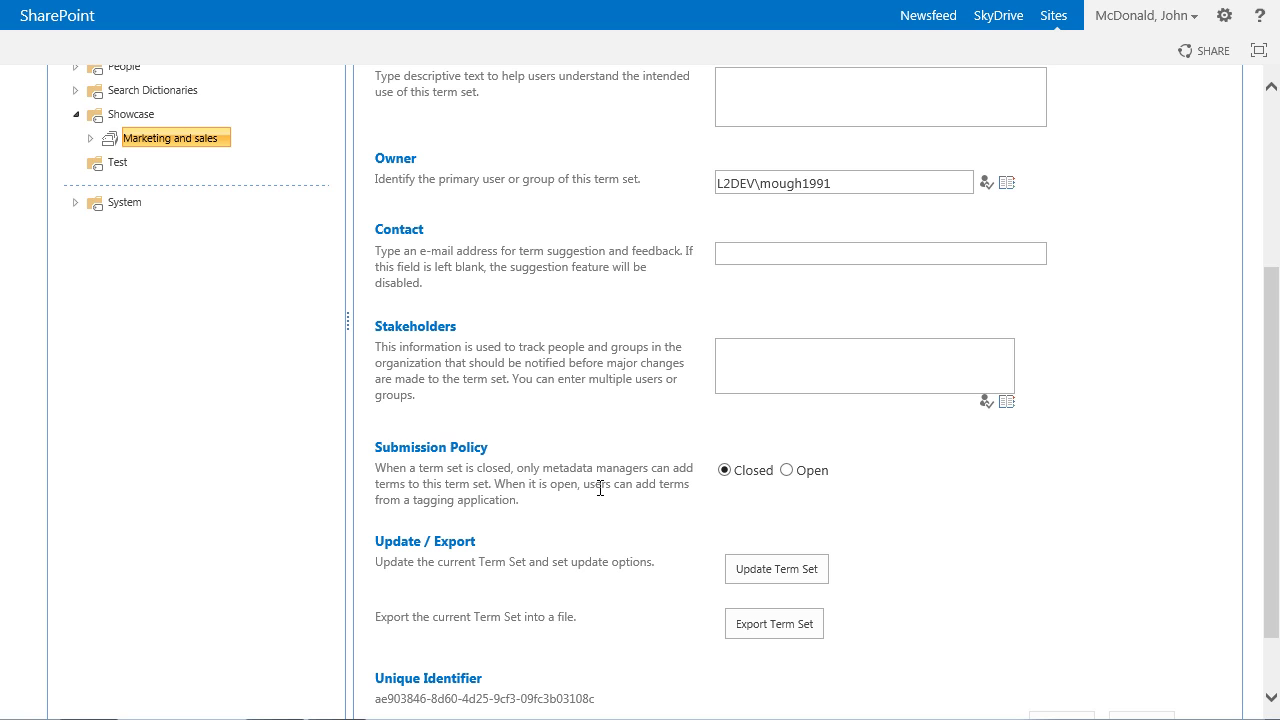
click(770, 570)
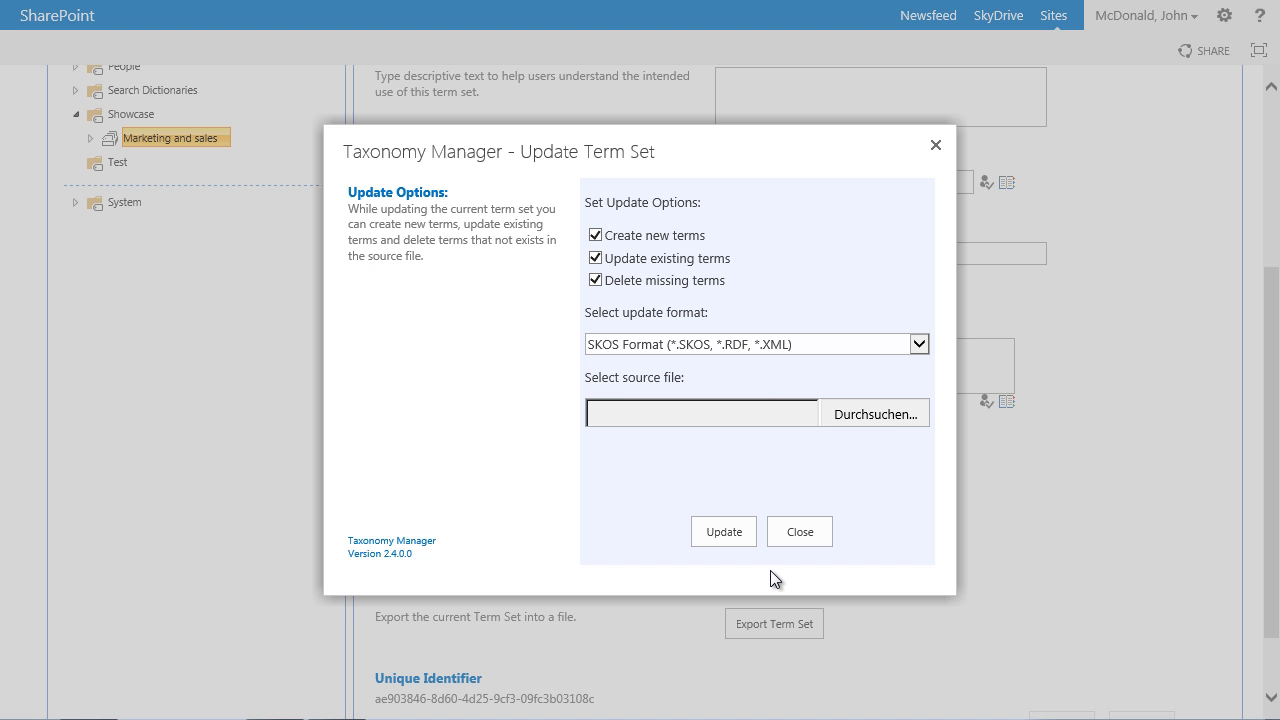
click(883, 415)
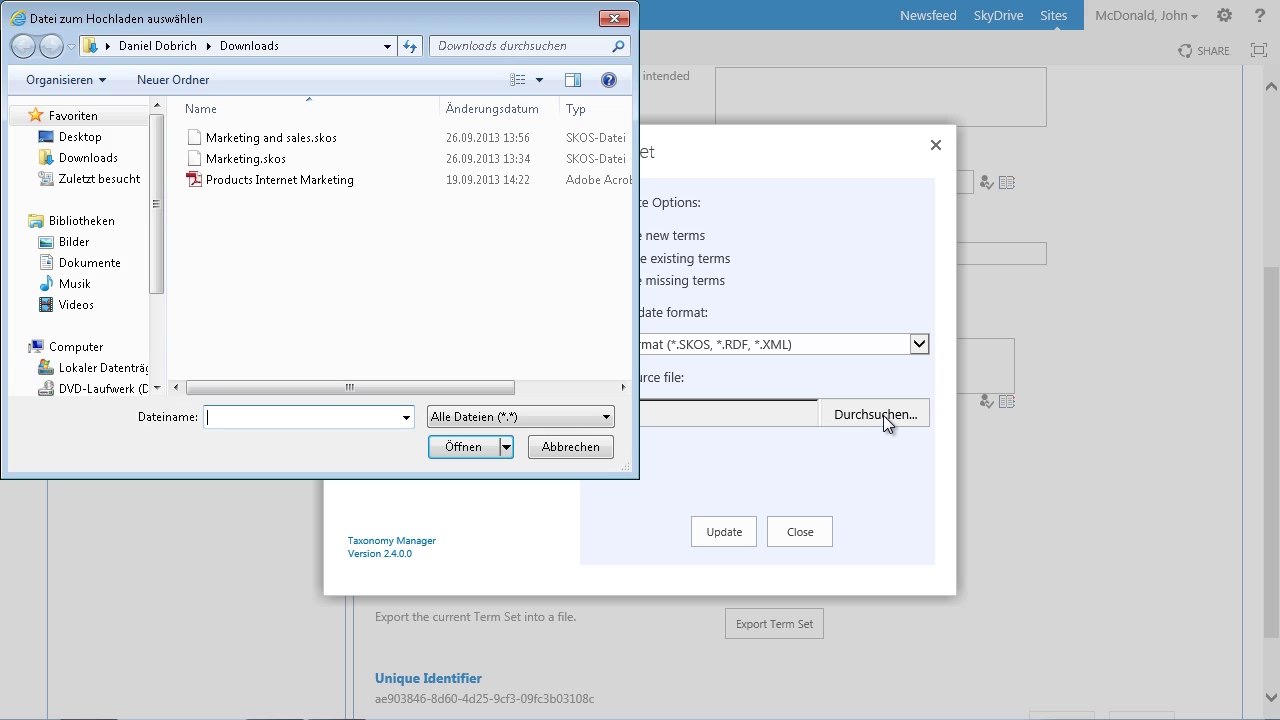
click(277, 144)
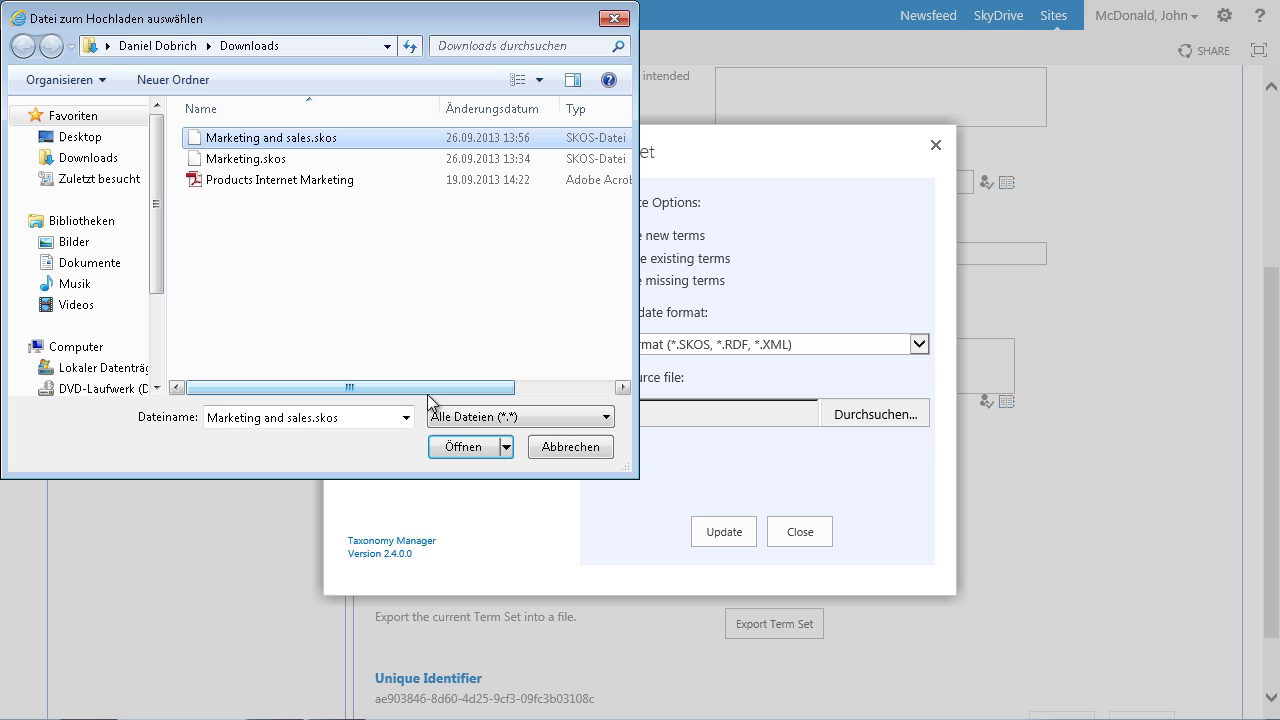
click(463, 447)
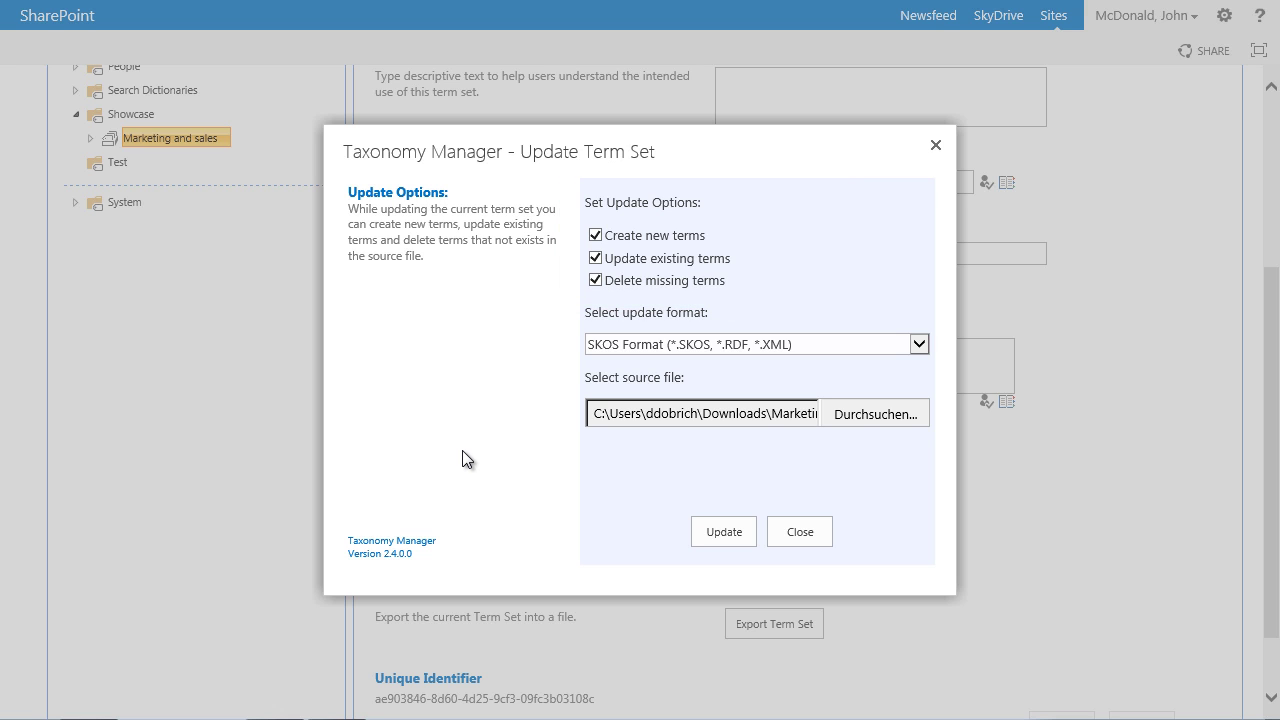
- Run the term set update: 40 terms processed, 4 added, none updated or deleted
click(716, 537)
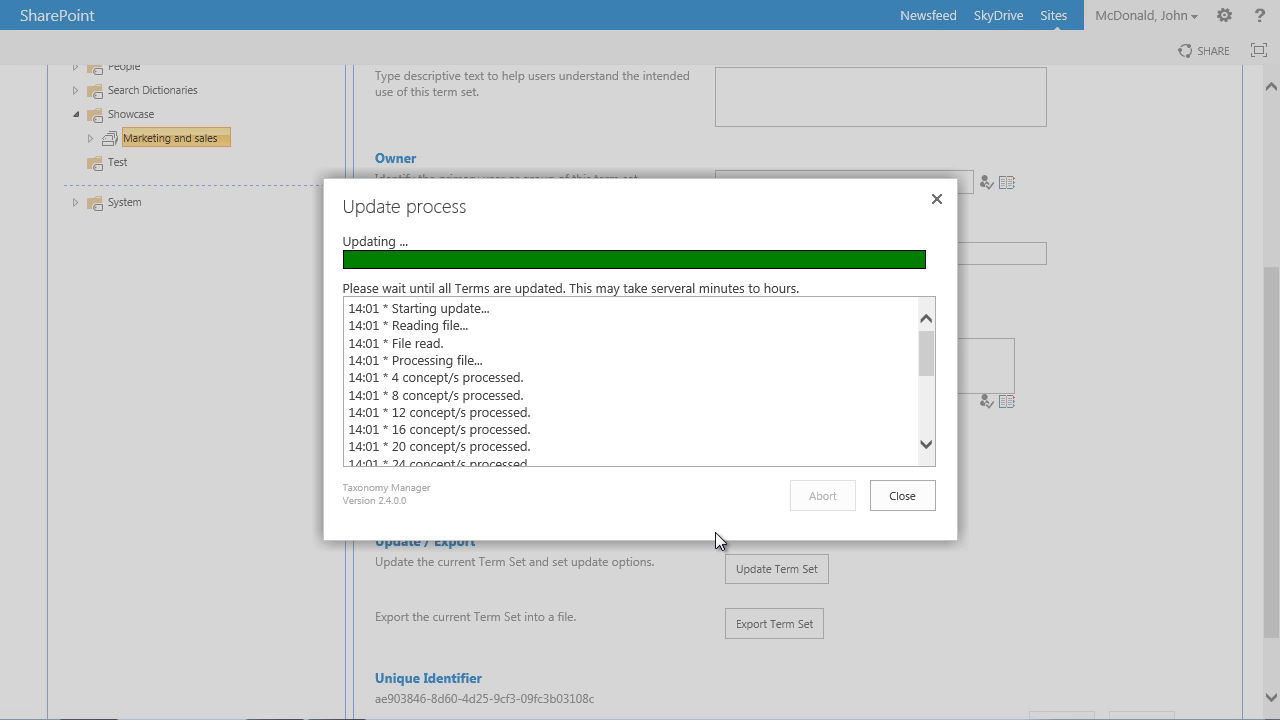
drag(922, 358, 922, 411)
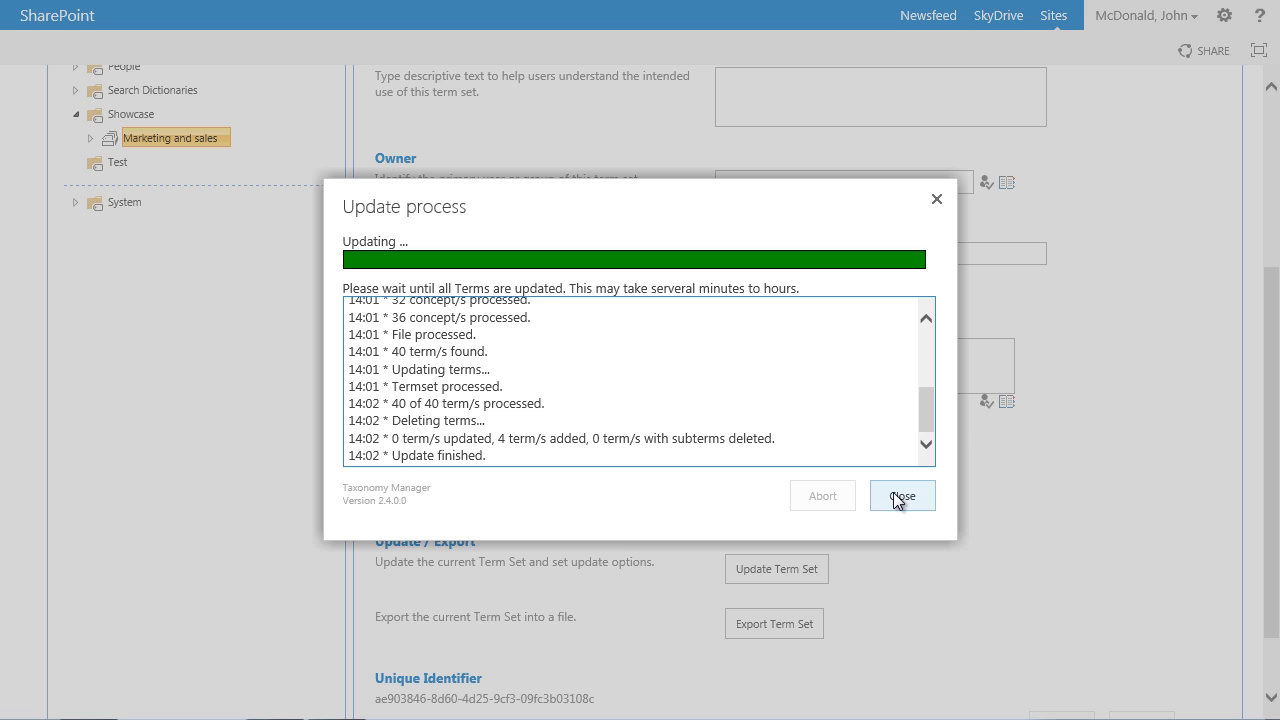